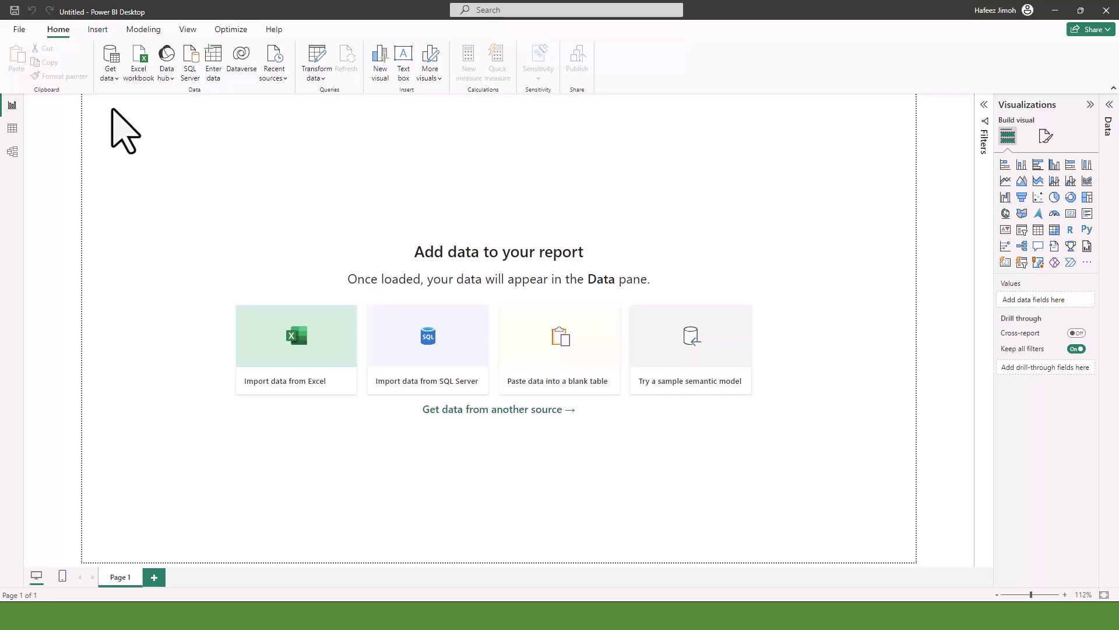
Open the File backstage to show the recent .pbix reports on the Open page.
{"action": "left_click", "coordinate": [22, 31]}
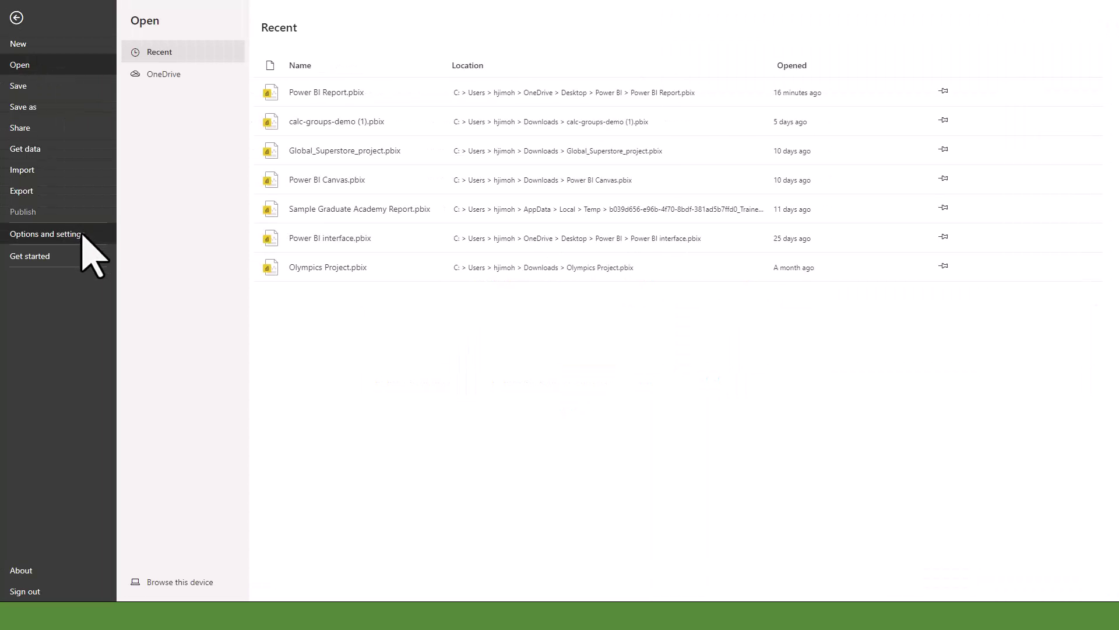
In global Data Load options, uncheck 'Auto date/time for new files'.
{"action": "left_click", "coordinate": [82, 233]}
{"action": "left_click", "coordinate": [186, 87]}
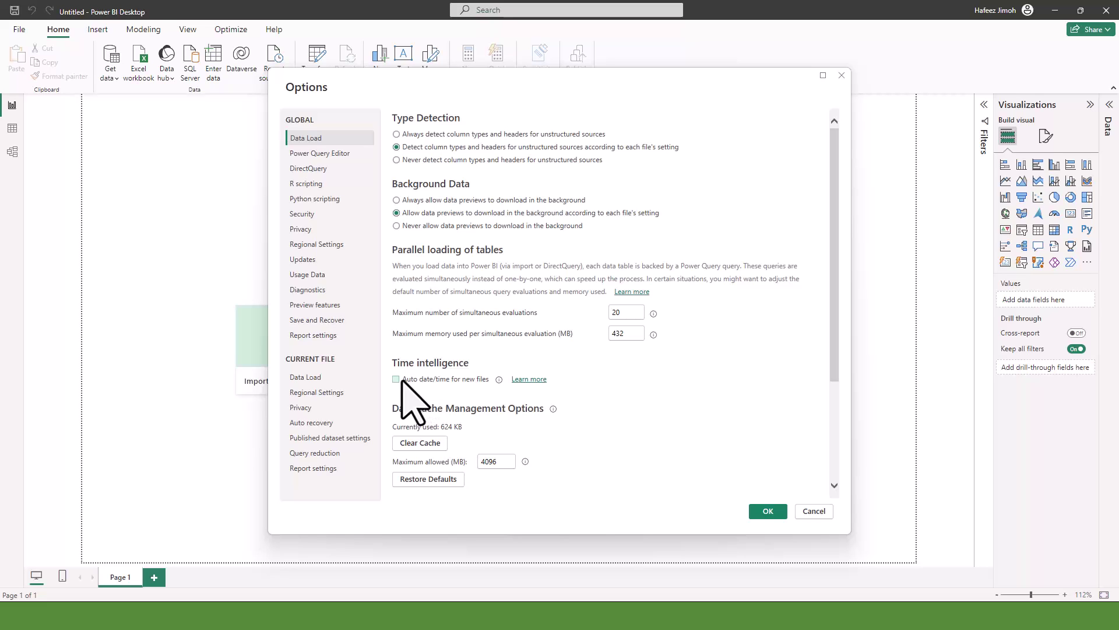
{"action": "left_click", "coordinate": [396, 379]}
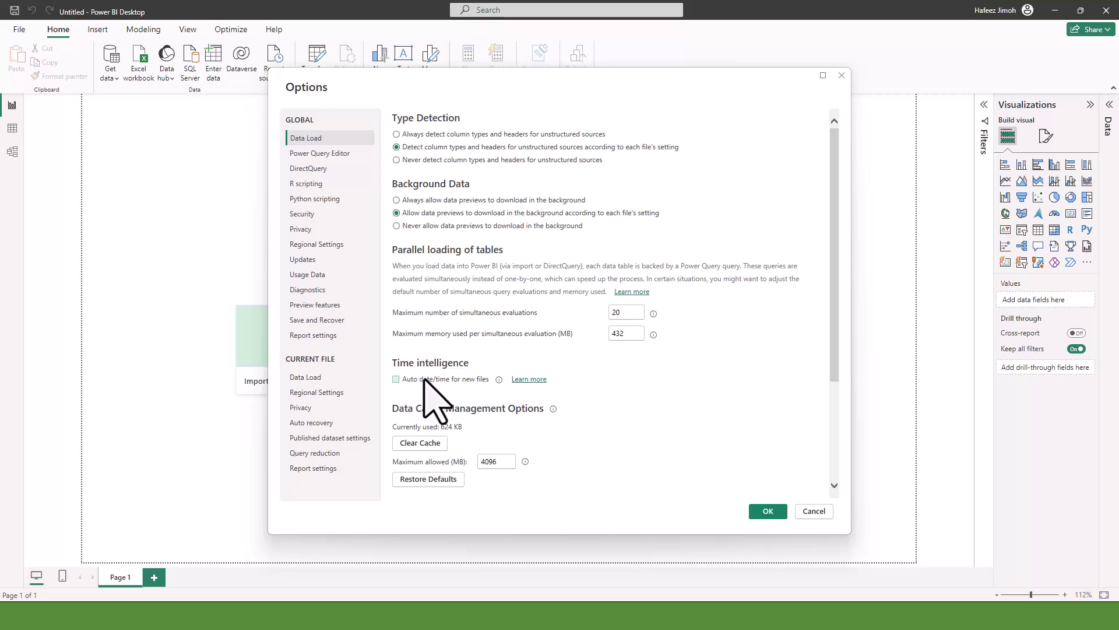
For the current file, uncheck Auto date/time and 'Autodetect new relationships' in Data Load settings.
{"action": "left_click", "coordinate": [327, 380]}
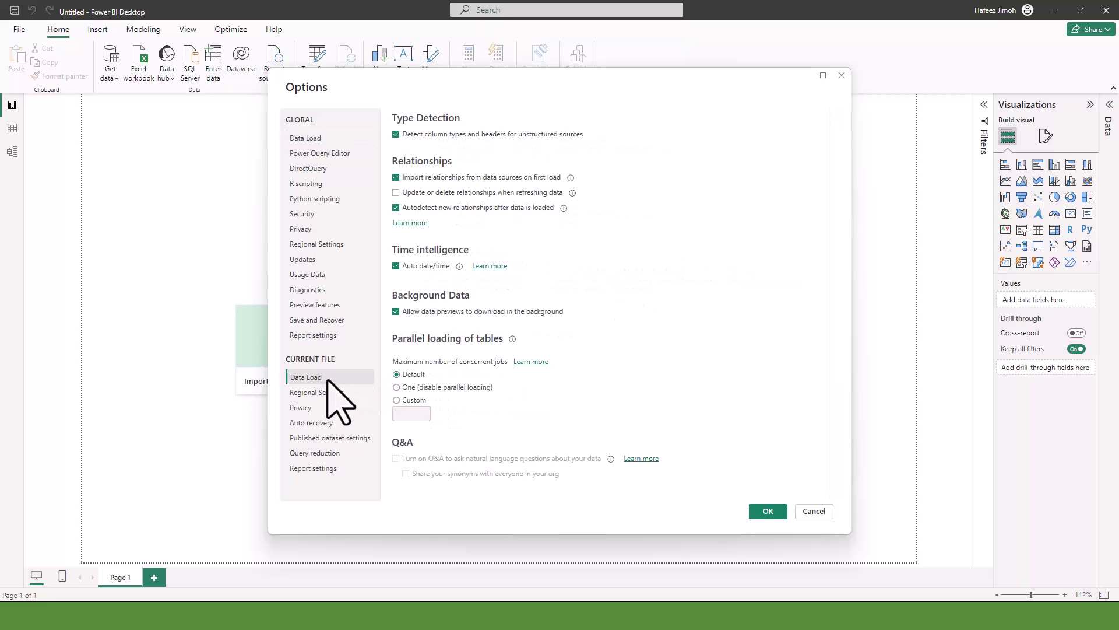
{"action": "left_click", "coordinate": [420, 267]}
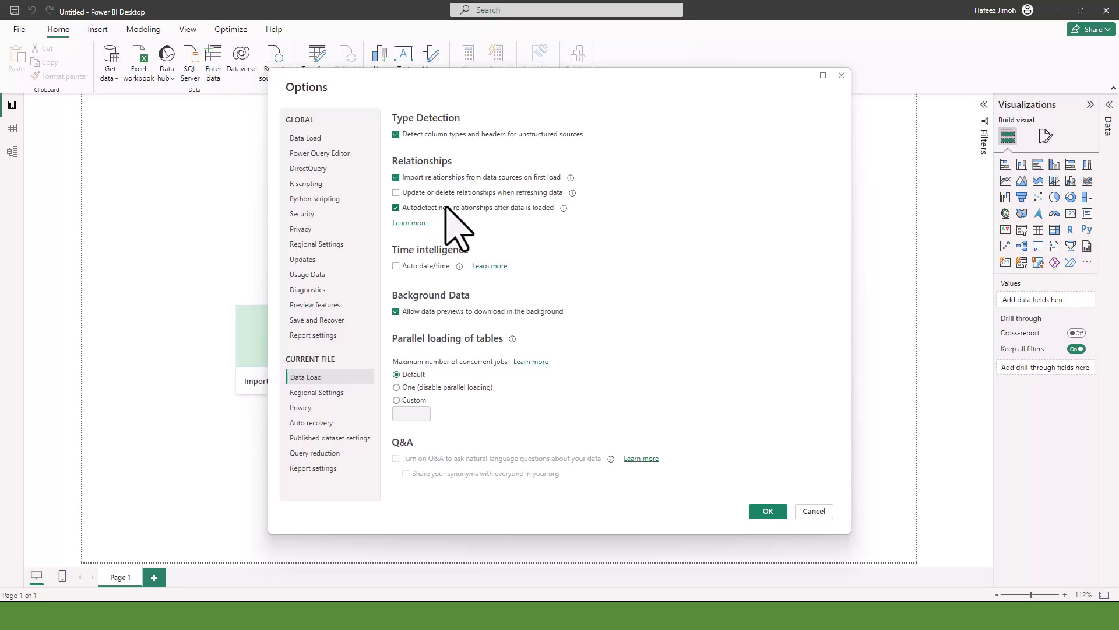
{"action": "left_click", "coordinate": [455, 208]}
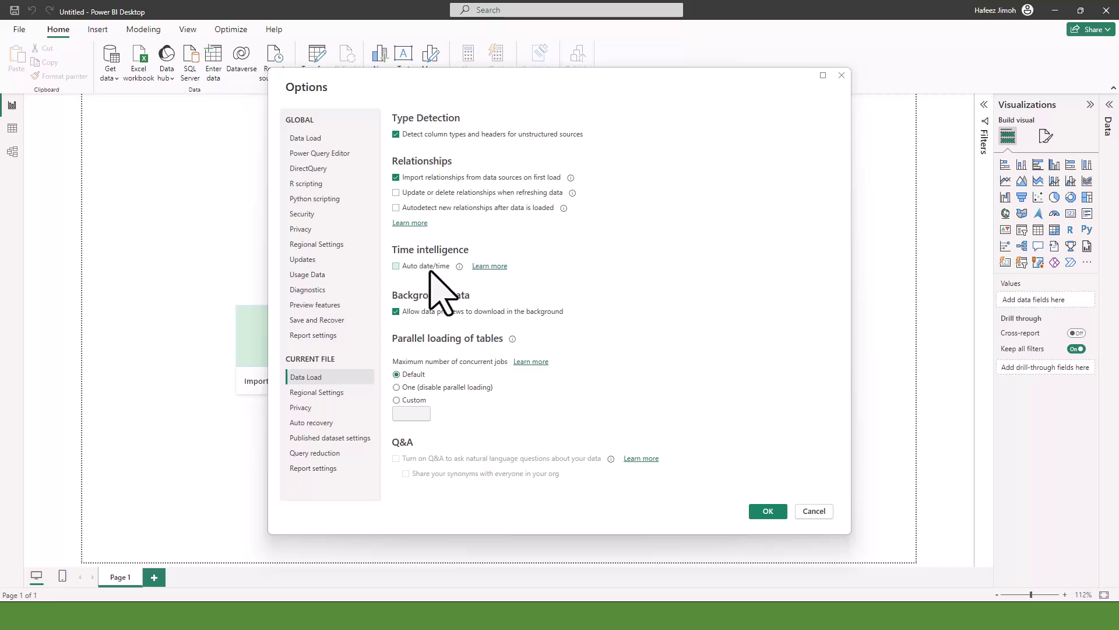
{"action": "left_click", "coordinate": [307, 138]}
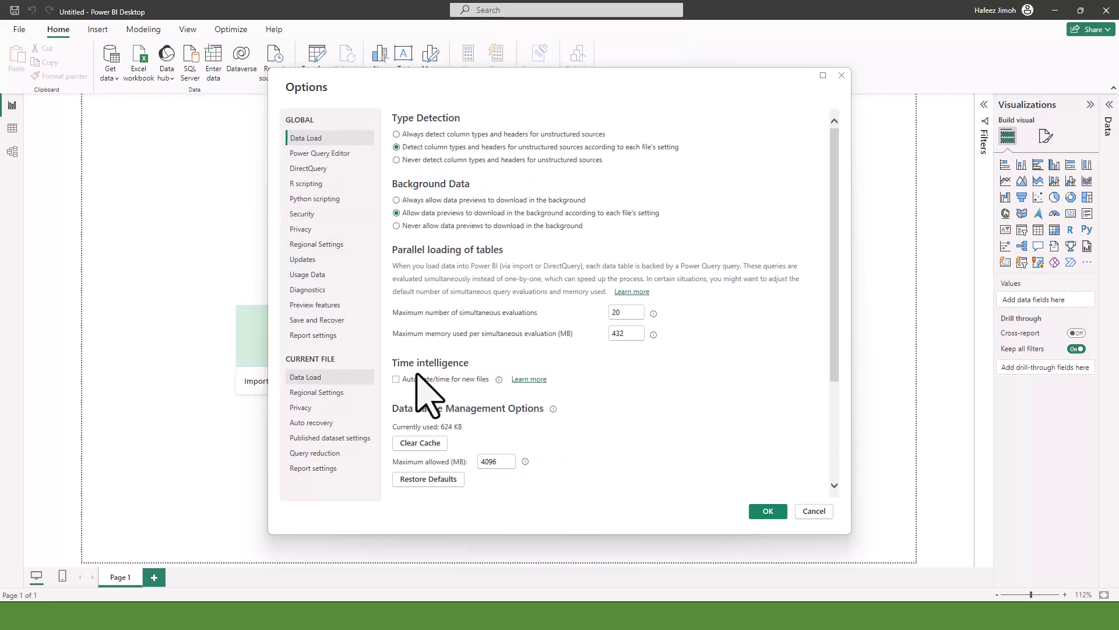
Confirm the Options dialog with OK to return to the empty report.
{"action": "left_click", "coordinate": [768, 511]}
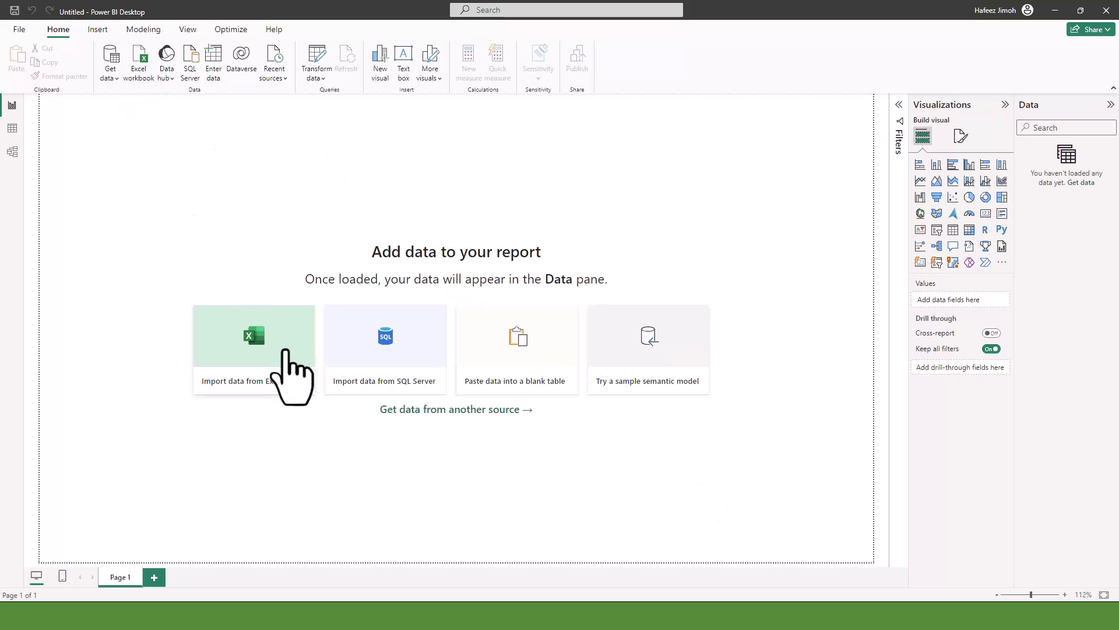
Import data from Excel by opening the Global Superstore workbook.
{"action": "left_click", "coordinate": [286, 351]}
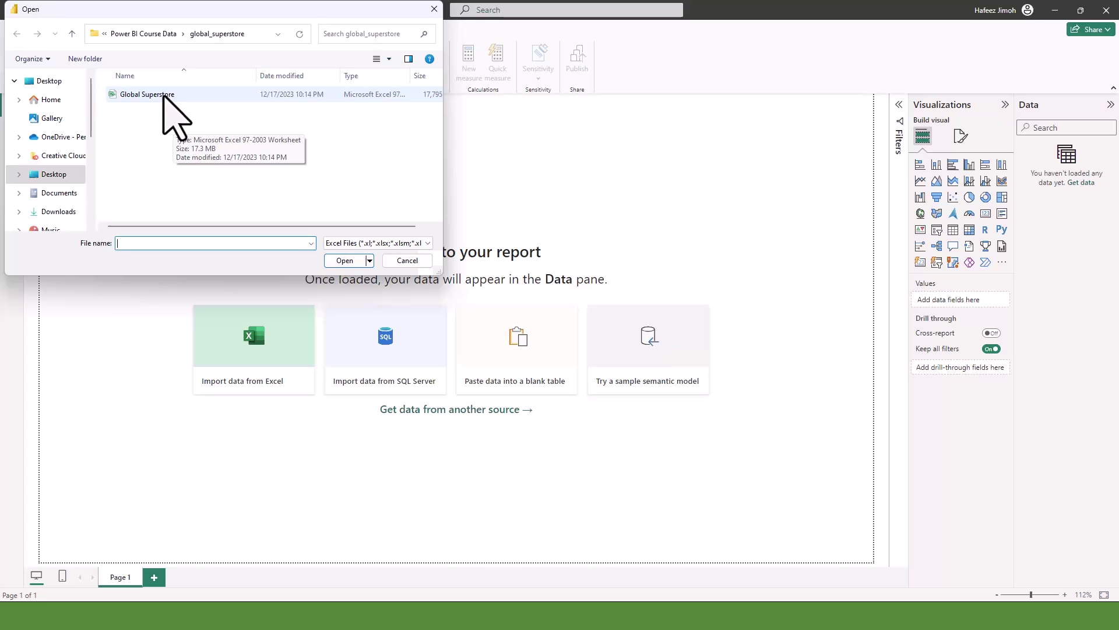
{"action": "left_click", "coordinate": [166, 96]}
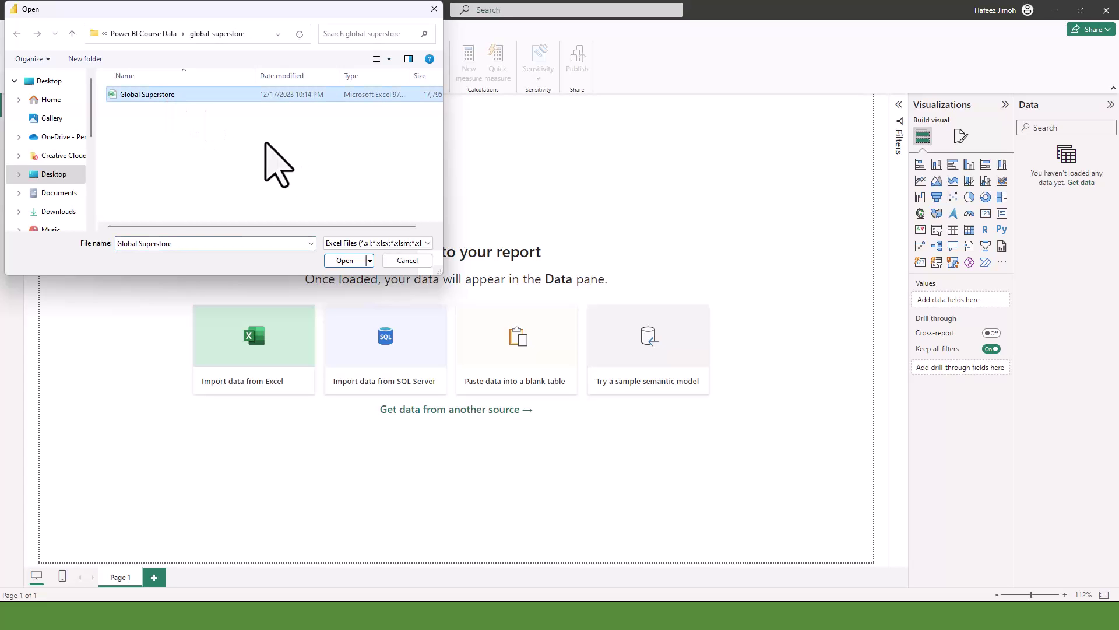
{"action": "left_click", "coordinate": [344, 261]}
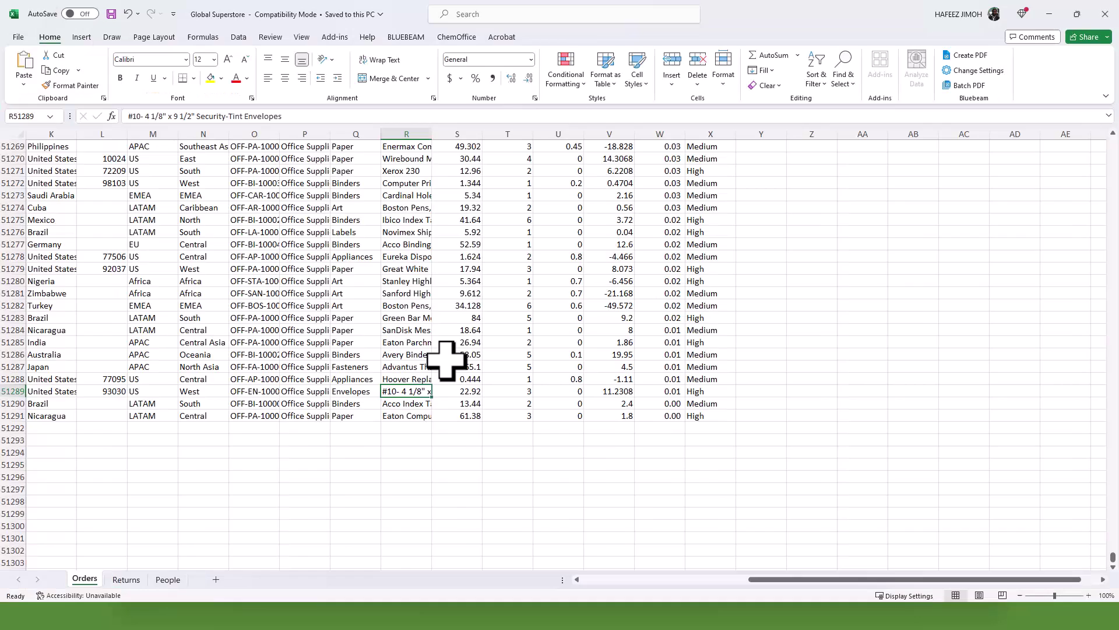
In Excel, look over the Orders sheet, then the Returns and People sheets.
{"action": "key", "text": "ctrl+Up"}
{"action": "key", "text": "ctrl+Left"}
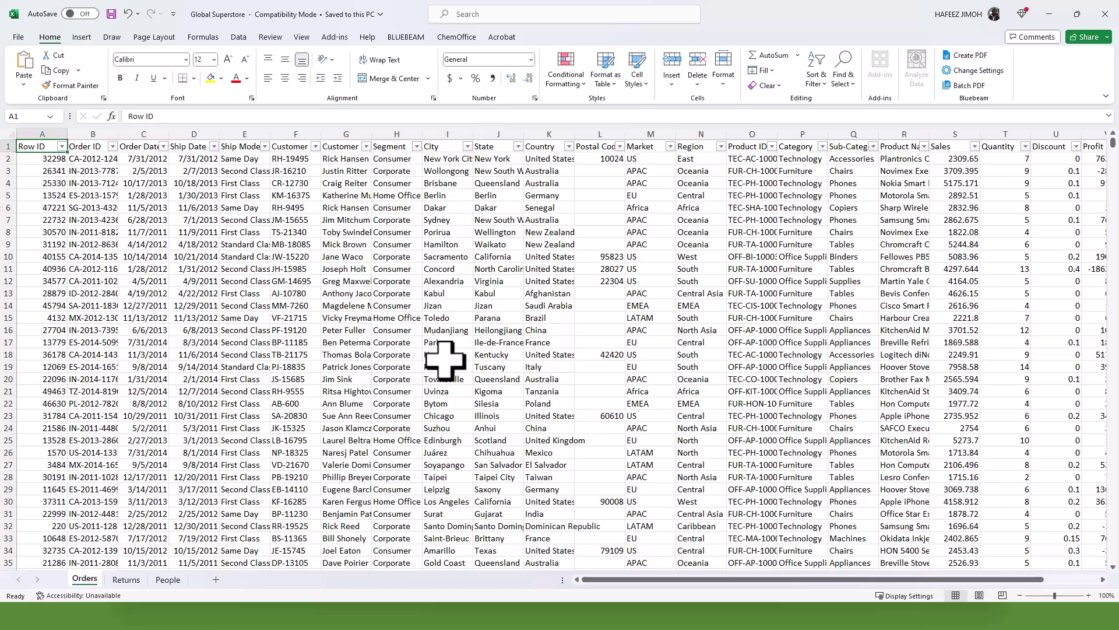
{"action": "scroll", "coordinate": [447, 373], "scroll_direction": "down", "scroll_amount": 1}
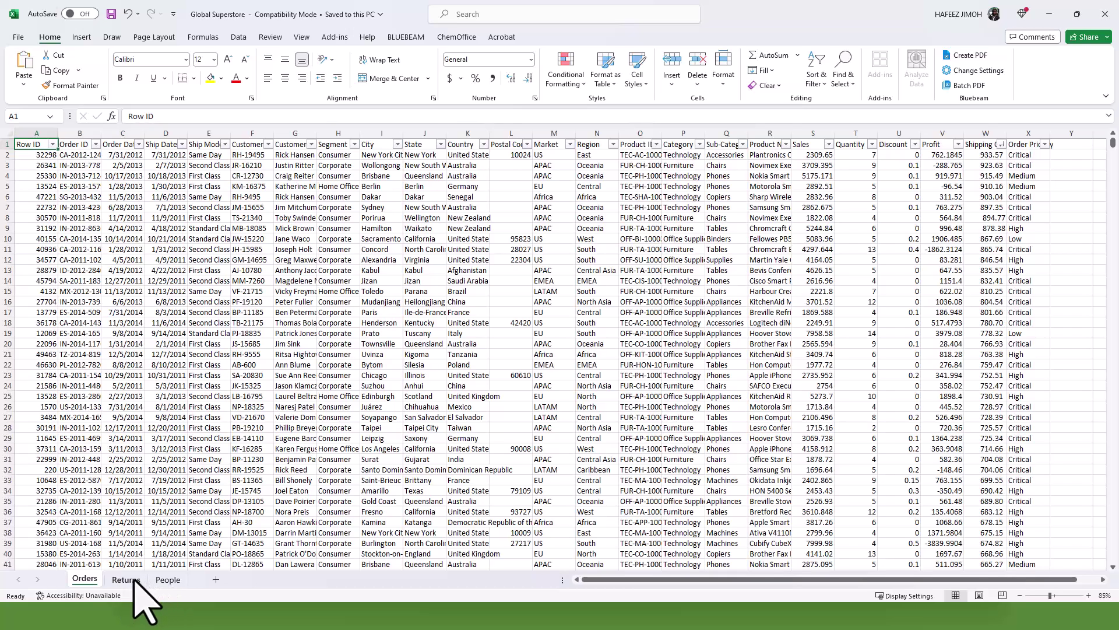
{"action": "left_click", "coordinate": [164, 468]}
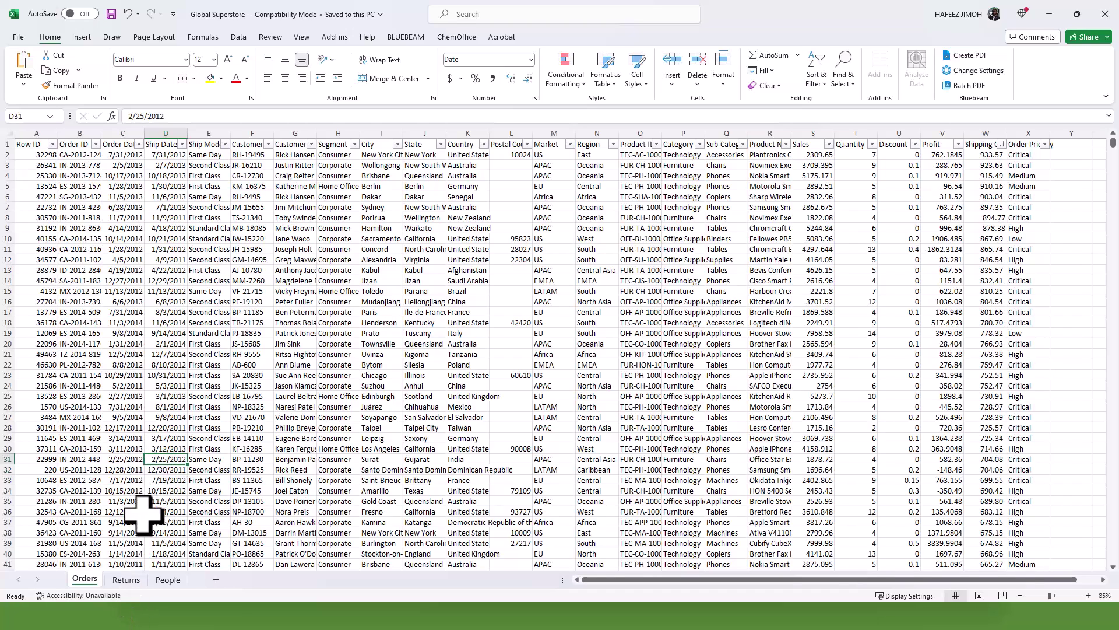
{"action": "left_click", "coordinate": [128, 579]}
{"action": "left_click", "coordinate": [177, 579]}
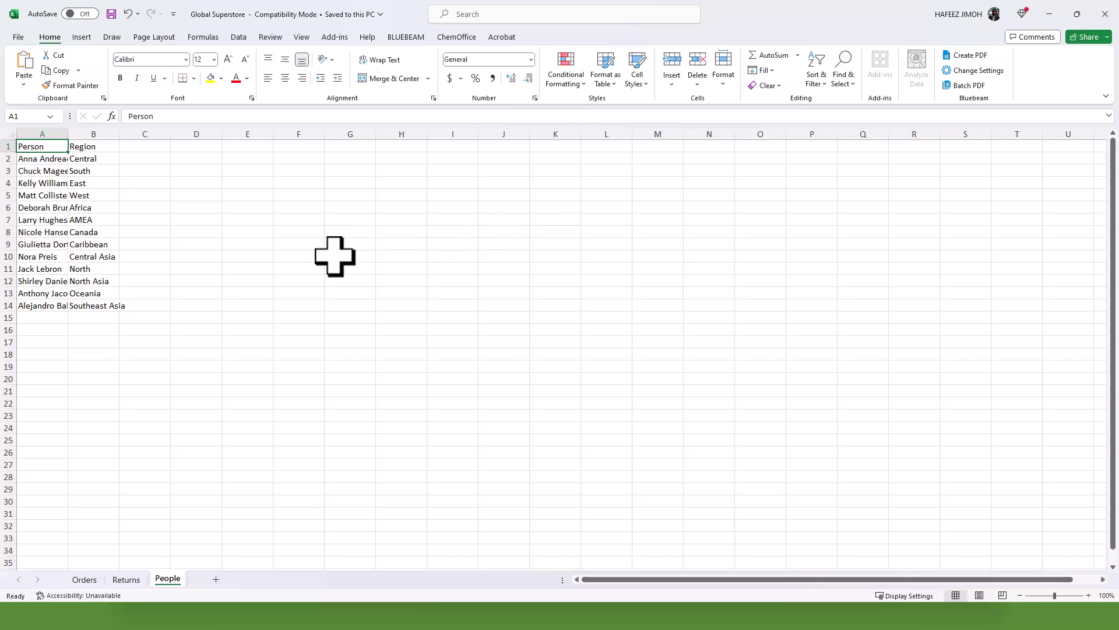
Back in the Navigator, tick the Orders, People and Returns sheets.
{"action": "left_click", "coordinate": [1049, 13]}
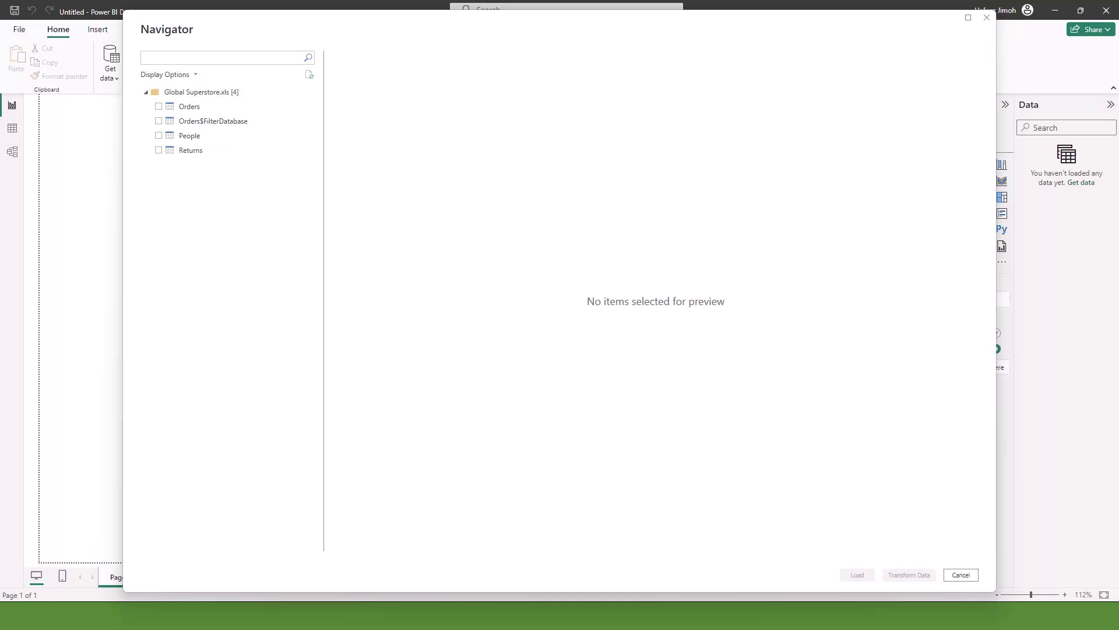
{"action": "left_click", "coordinate": [158, 107]}
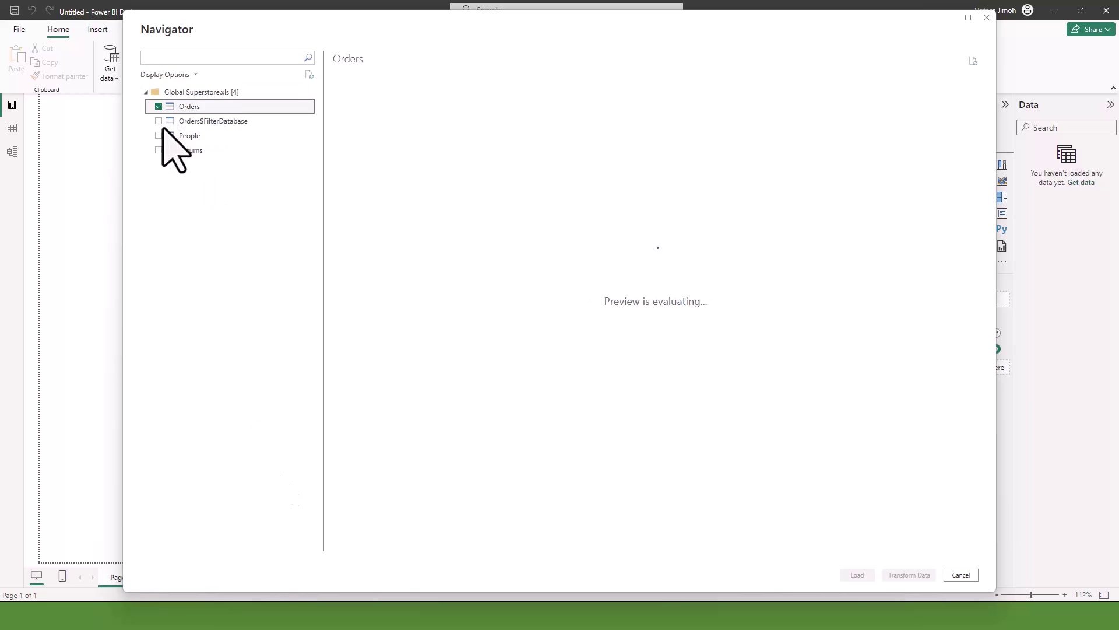
{"action": "left_click", "coordinate": [158, 136]}
{"action": "left_click", "coordinate": [159, 150]}
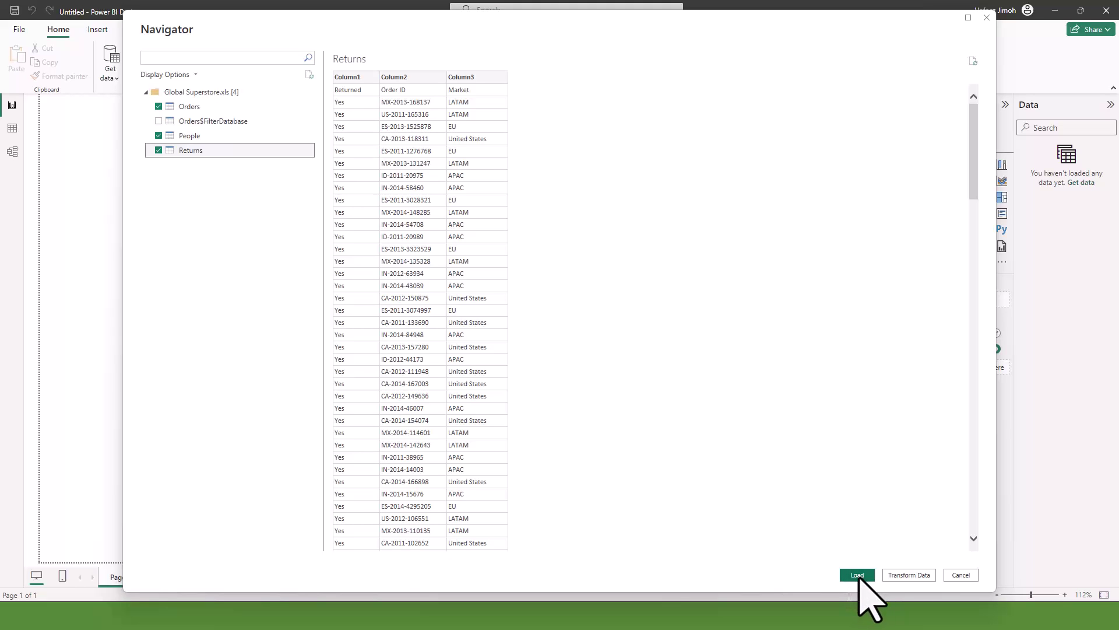
Load the three tables into Power Query, inspect the Orders, People and Returns queries, and expand Close & Apply.
{"action": "left_click", "coordinate": [908, 575]}
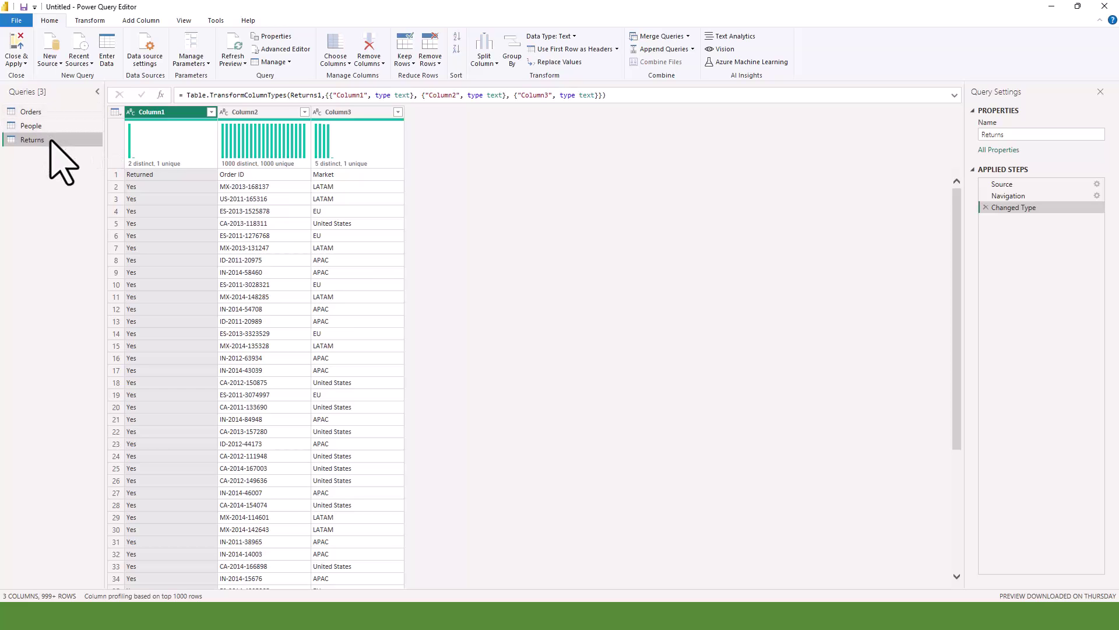
{"action": "left_click", "coordinate": [50, 111]}
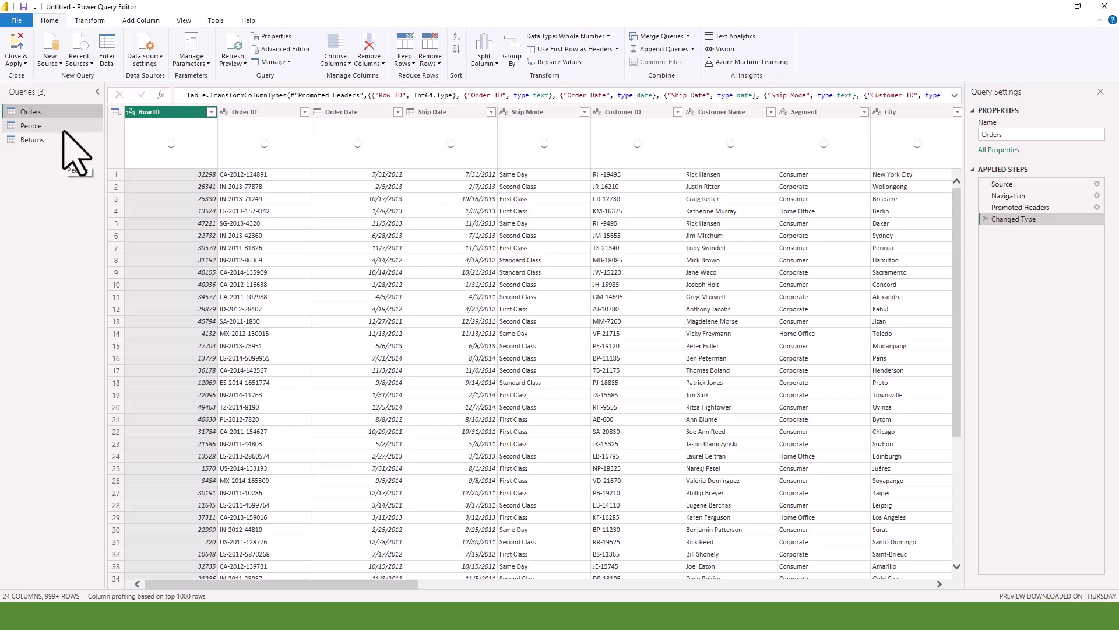
{"action": "left_click", "coordinate": [61, 125]}
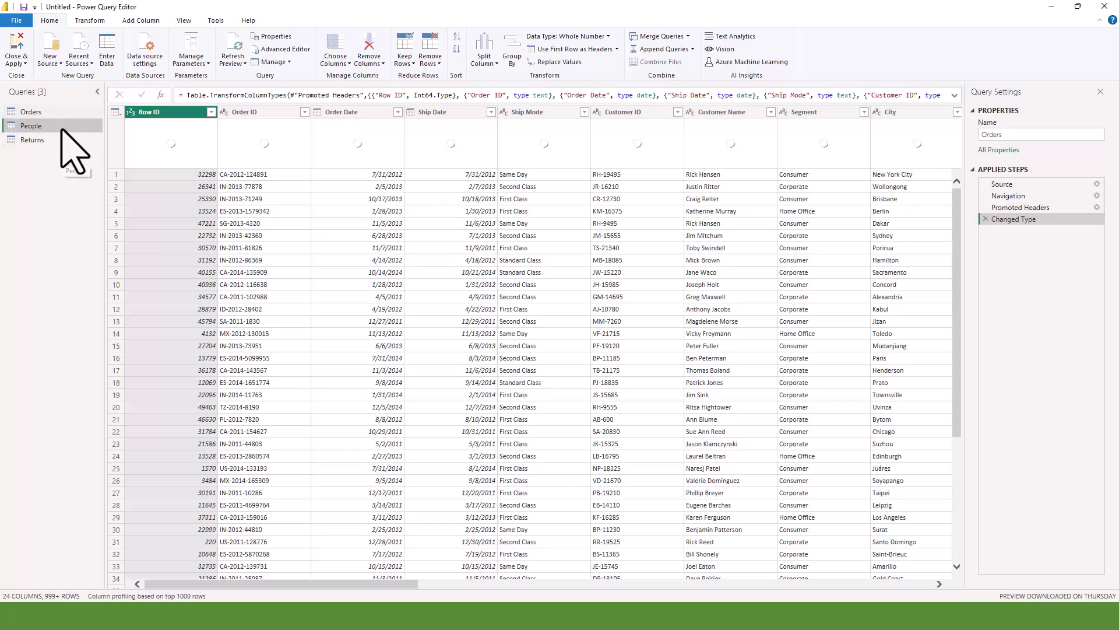
{"action": "left_click", "coordinate": [61, 142]}
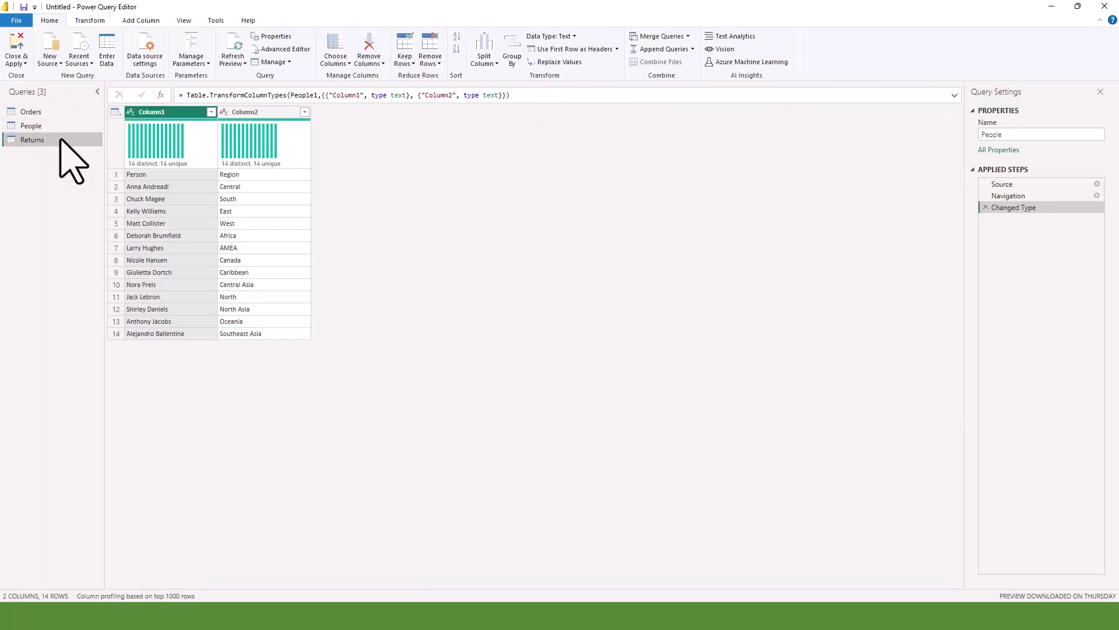
{"action": "left_click", "coordinate": [59, 113]}
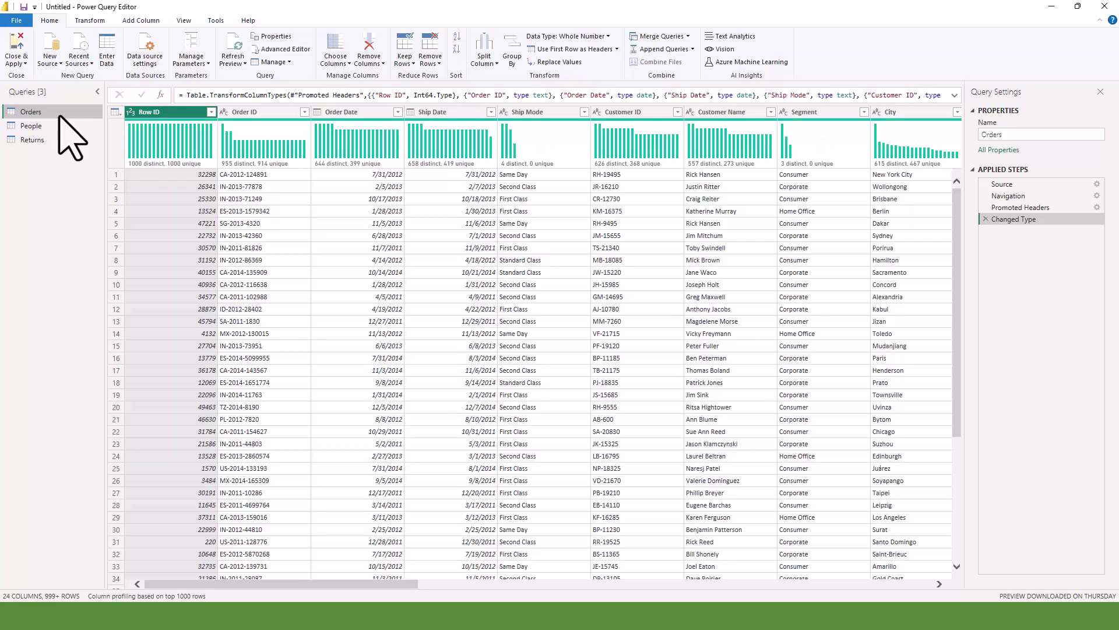
{"action": "scroll", "coordinate": [239, 244], "scroll_direction": "down", "scroll_amount": 5}
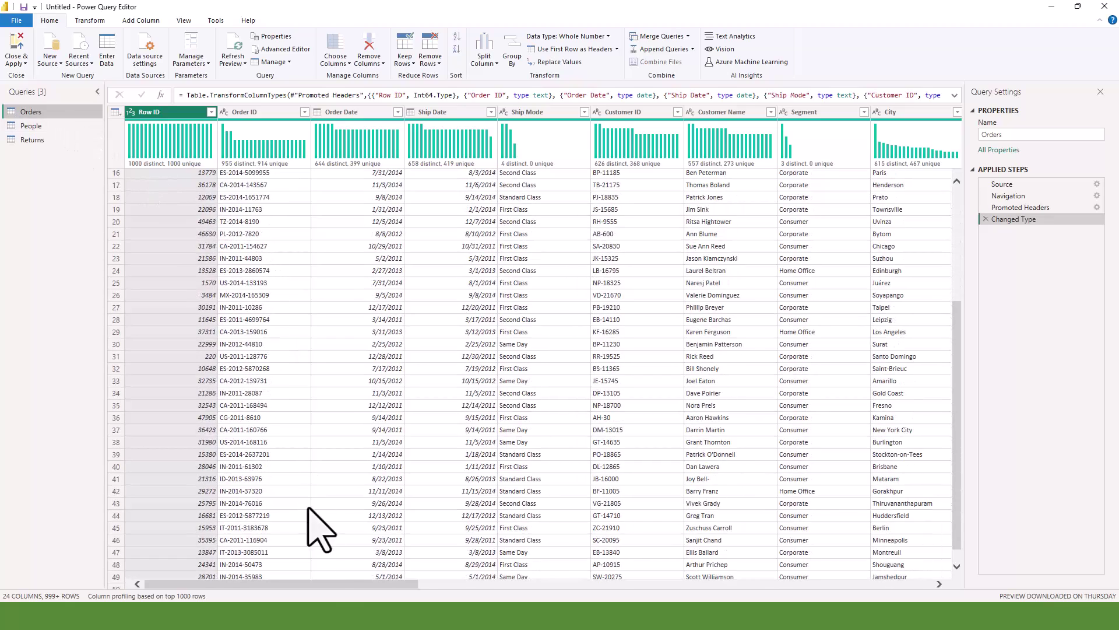
{"action": "left_click_drag", "start_coordinate": [327, 585], "coordinate": [563, 593]}
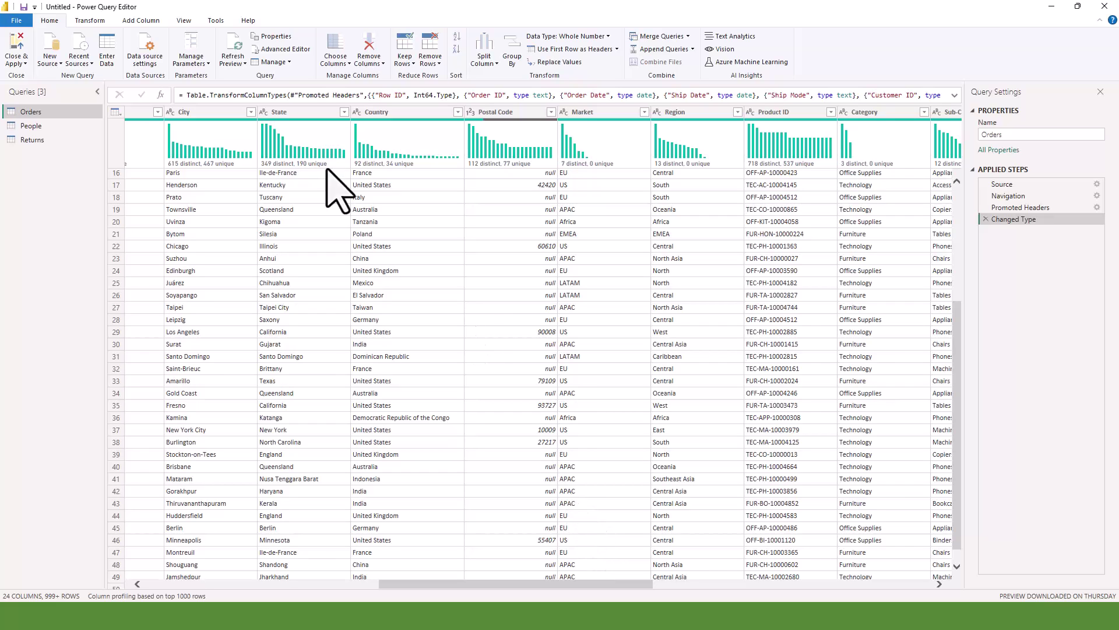
{"action": "left_click", "coordinate": [17, 63]}
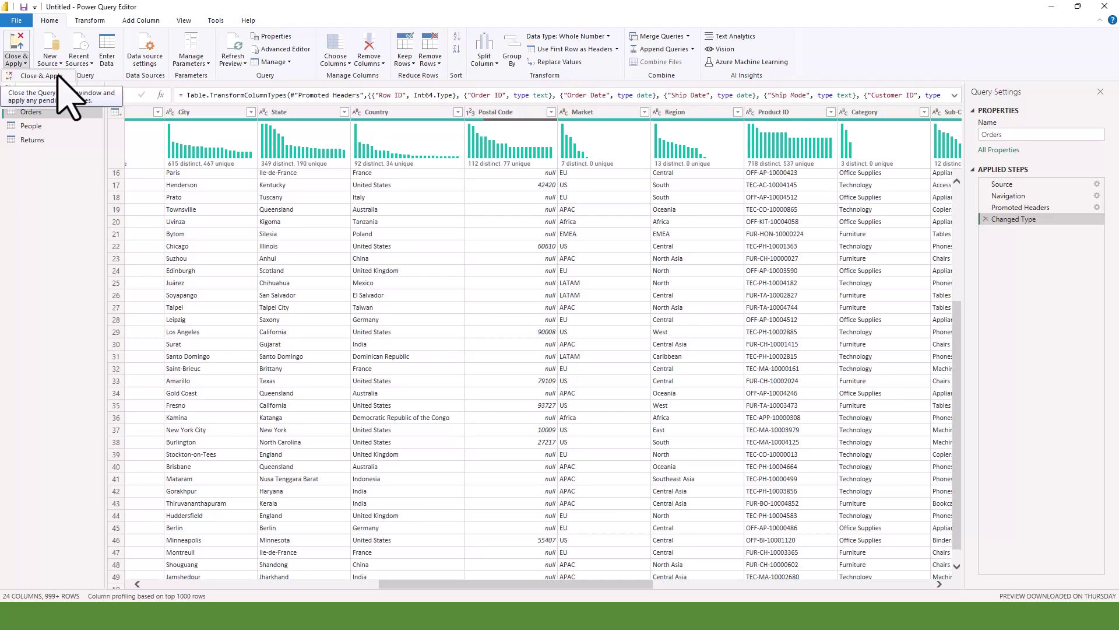
Choose Close & Apply to load Orders, People and Returns into the report.
{"action": "left_click", "coordinate": [40, 76]}
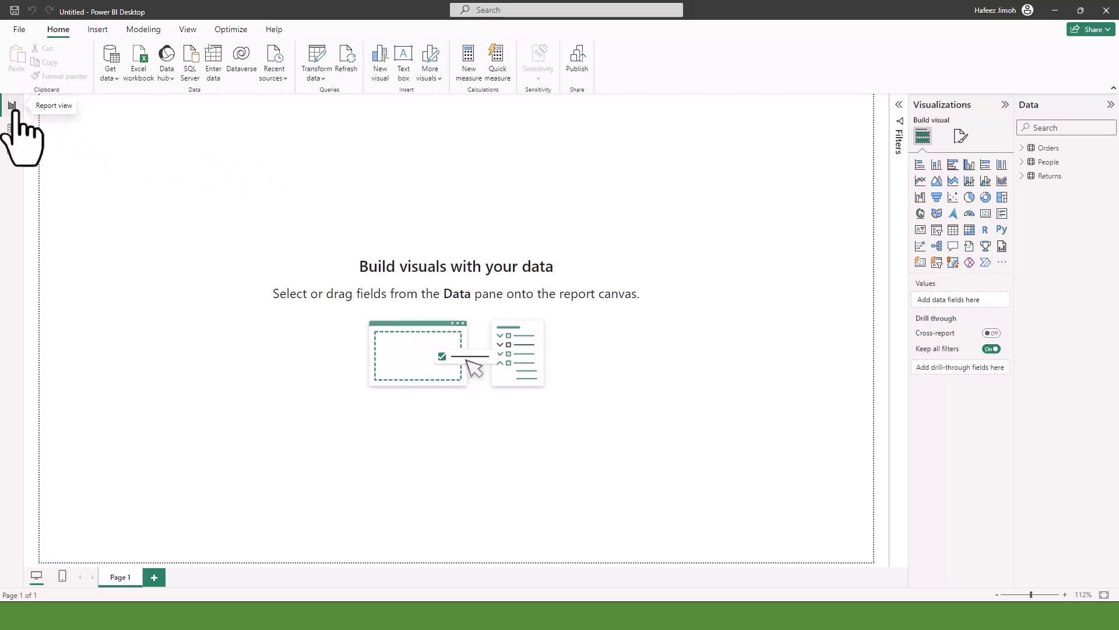
{"action": "left_click", "coordinate": [12, 129]}
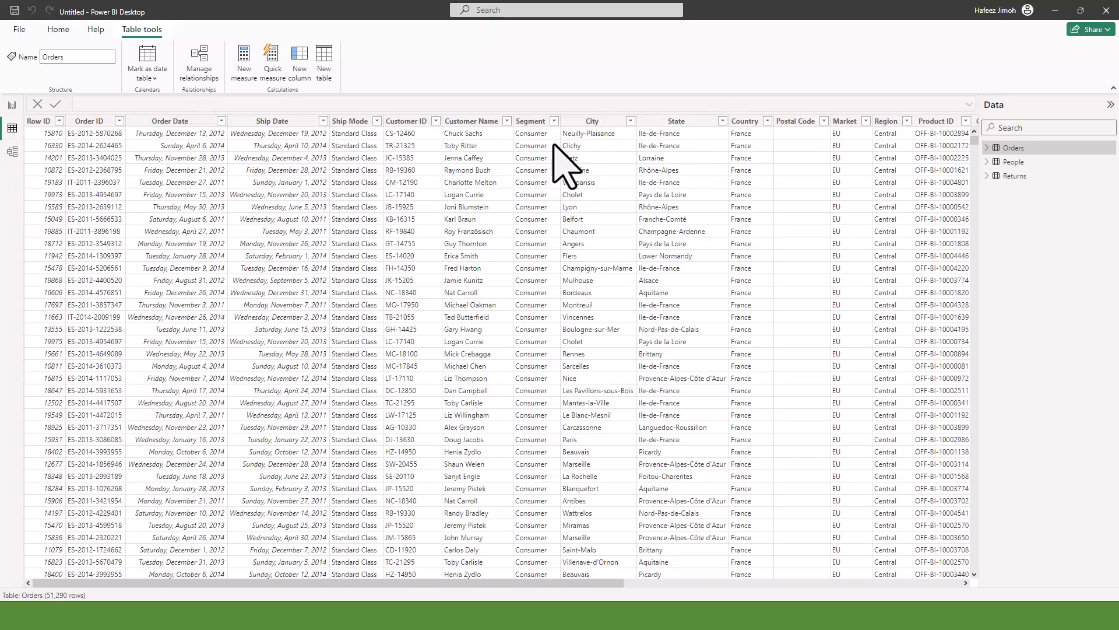
{"action": "left_click", "coordinate": [15, 158]}
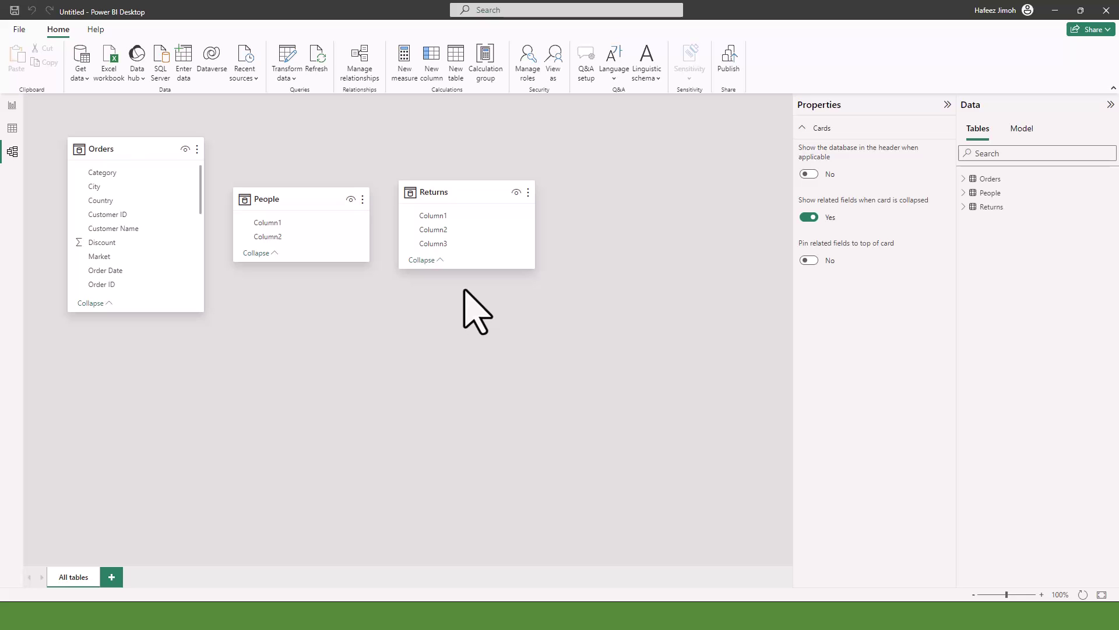
{"action": "left_click", "coordinate": [12, 105]}
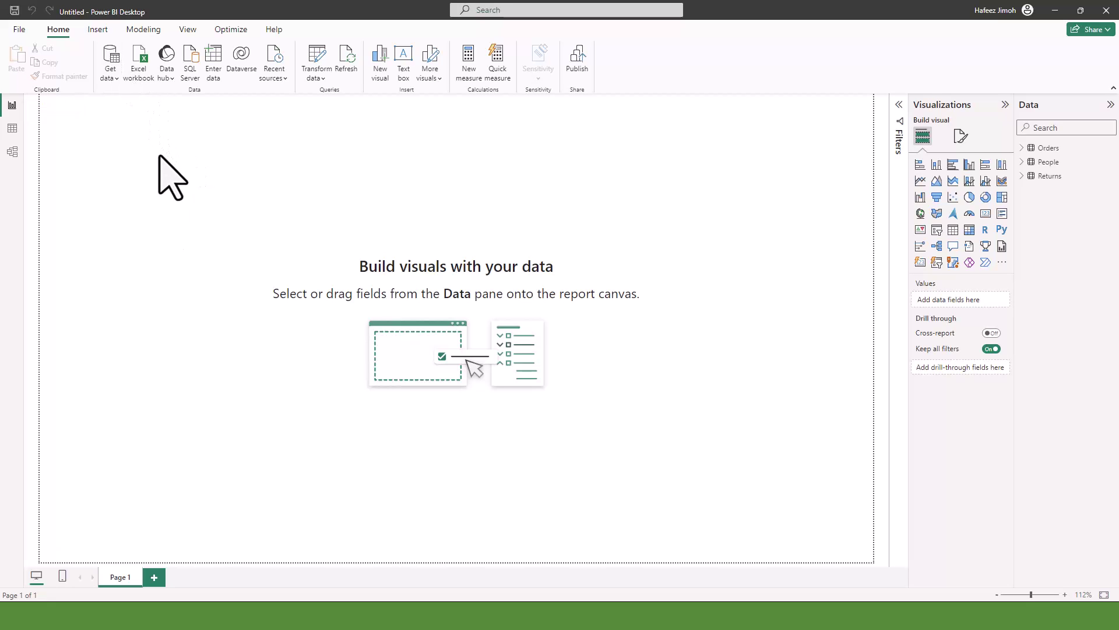
Save the report as a file named Global Superstore Project.
{"action": "key", "text": "ctrl+s"}
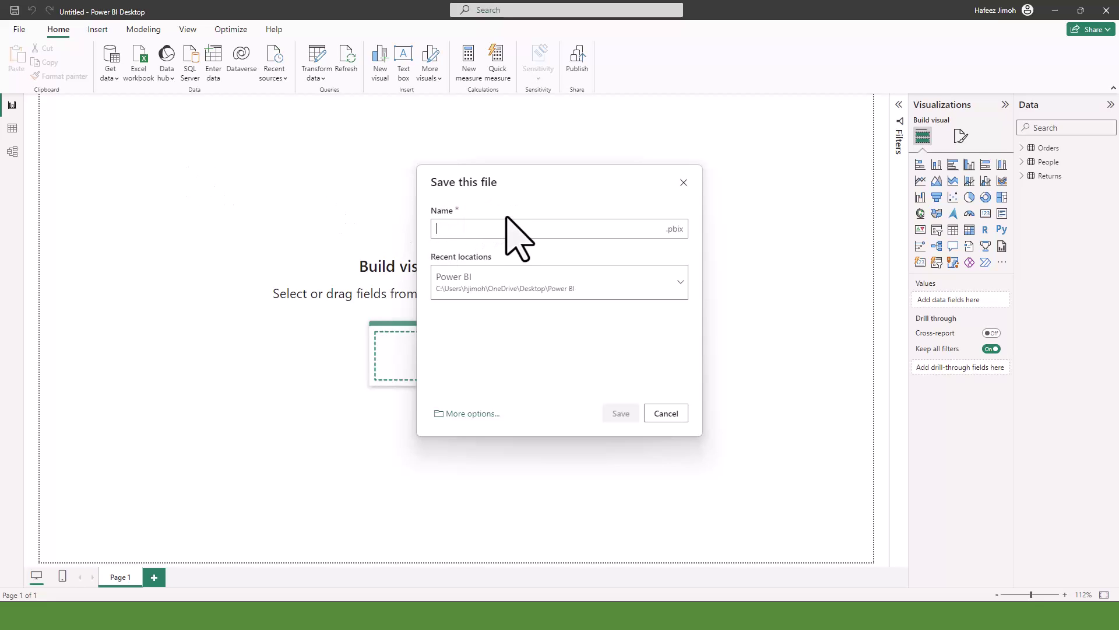
{"action": "type", "text": "Global"}
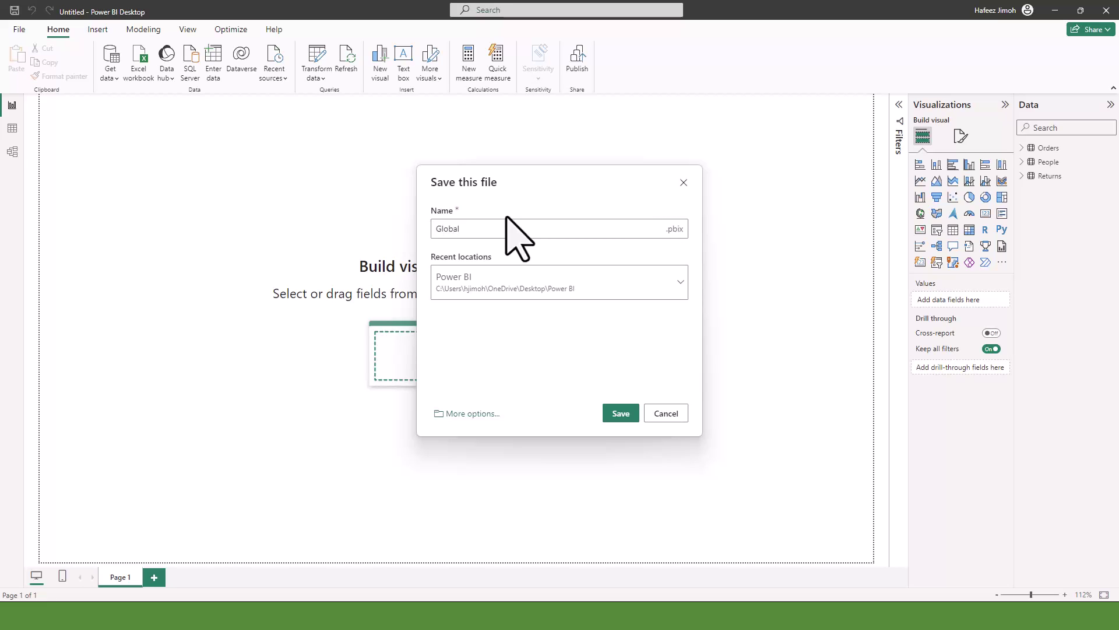
{"action": "type", "text": " Superstore Pro"}
{"action": "left_click", "coordinate": [619, 412]}
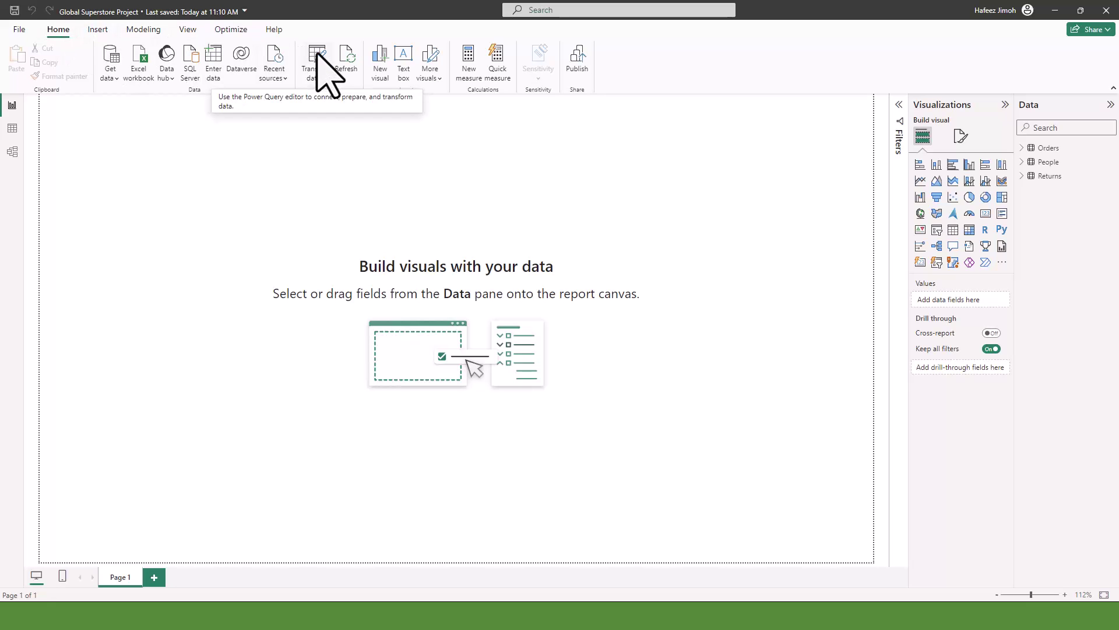
Reopen Power Query Editor and display the People query, with Person and Region in row one.
{"action": "left_click", "coordinate": [318, 56]}
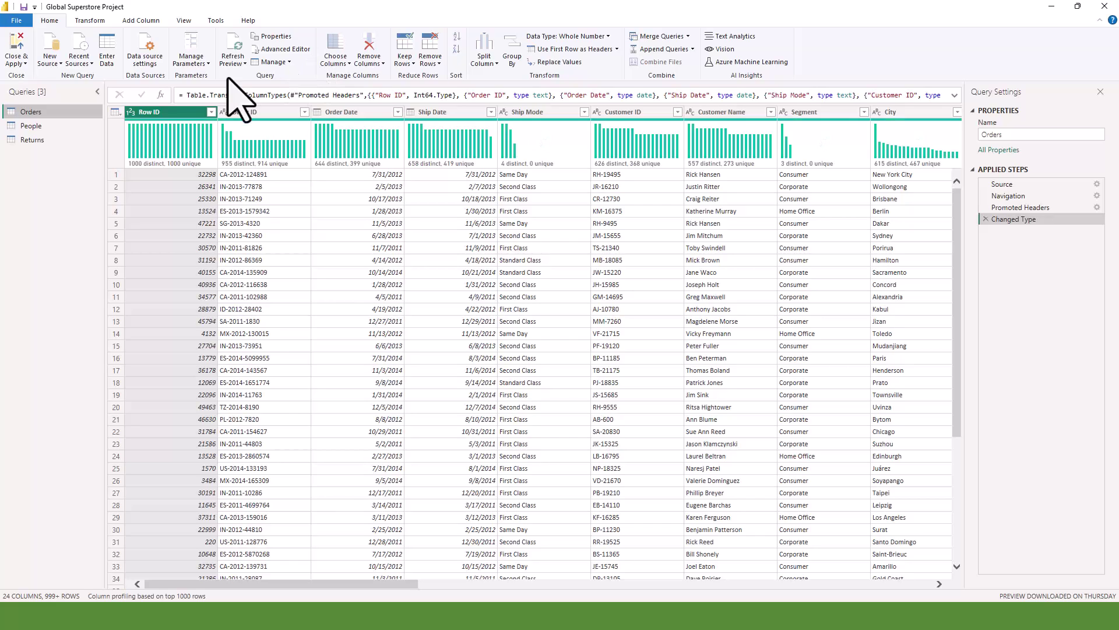
{"action": "left_click", "coordinate": [87, 126]}
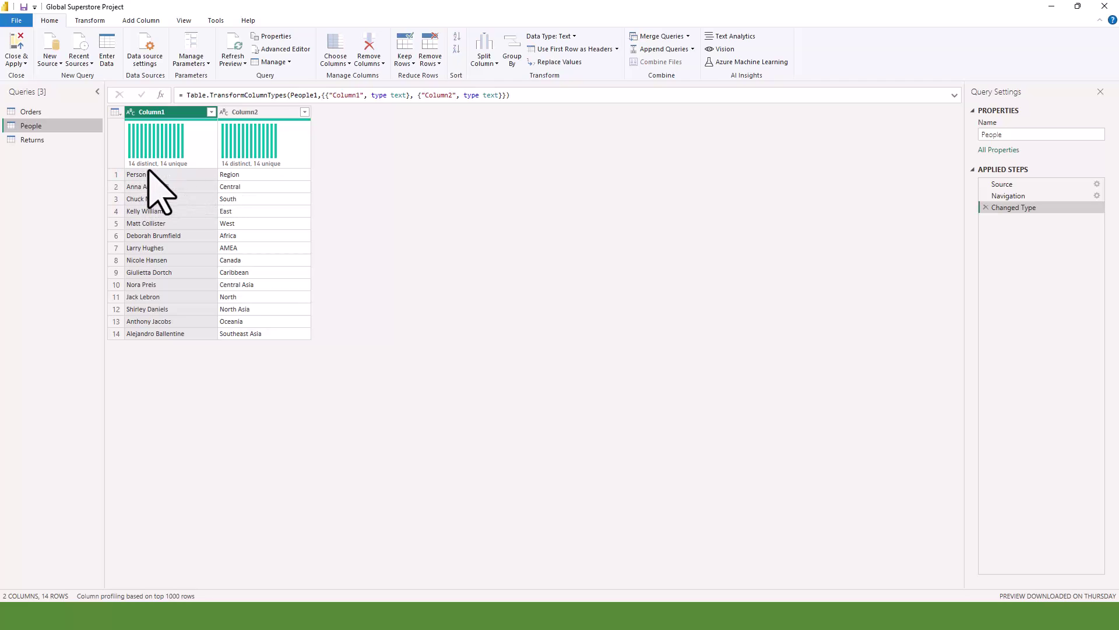
Use the first row as headers in People, then in Returns (Returned, Order ID, Market).
{"action": "left_click", "coordinate": [95, 22]}
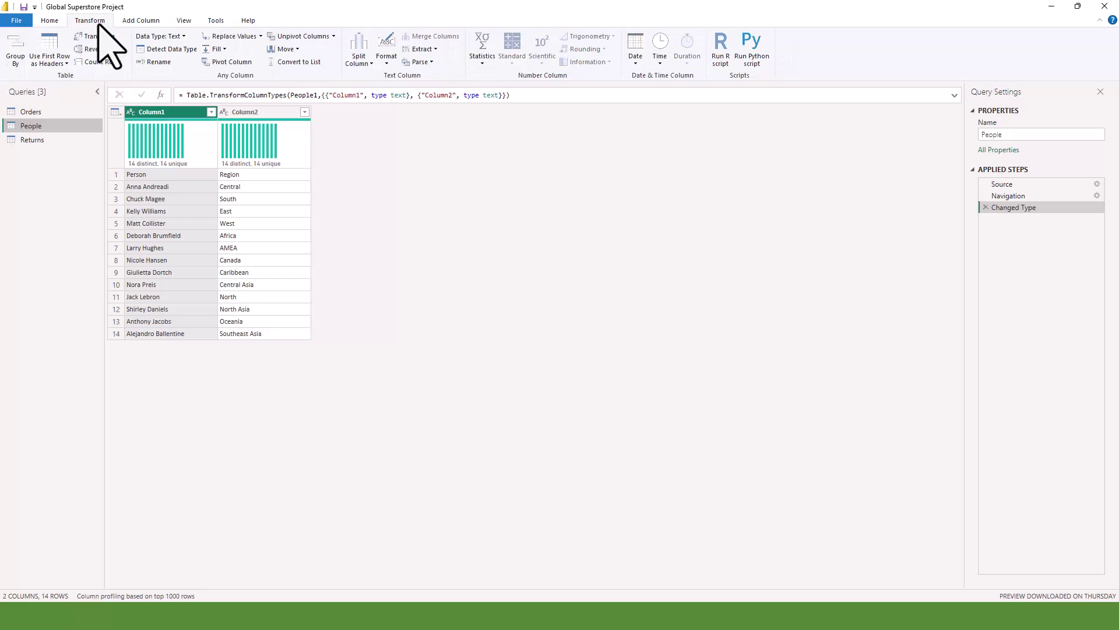
{"action": "left_click", "coordinate": [64, 56]}
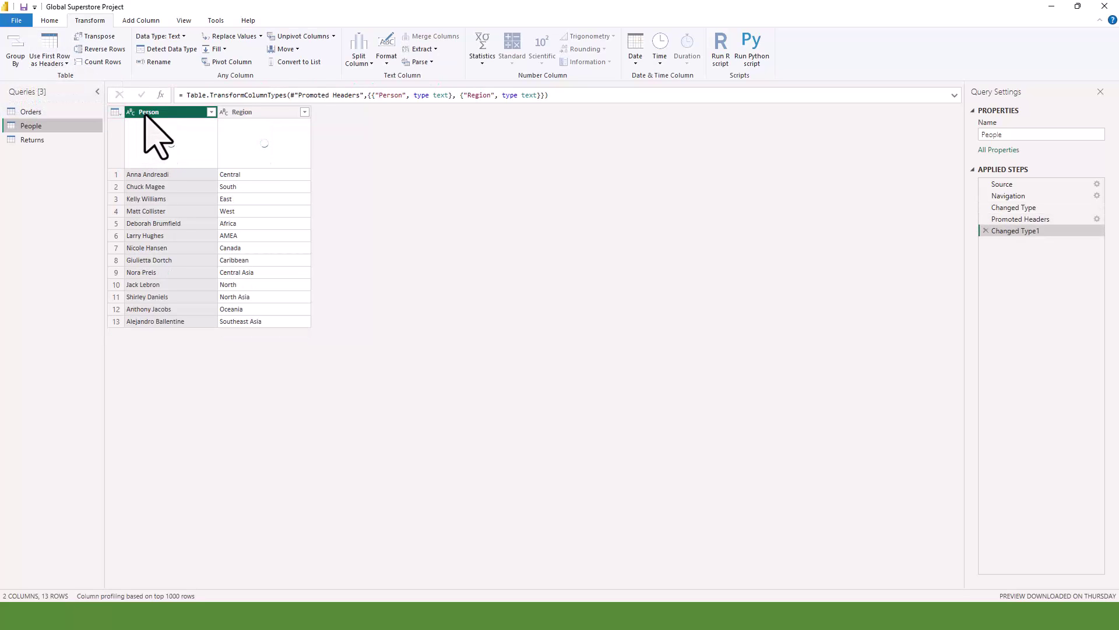
{"action": "mouse_move", "coordinate": [160, 134]}
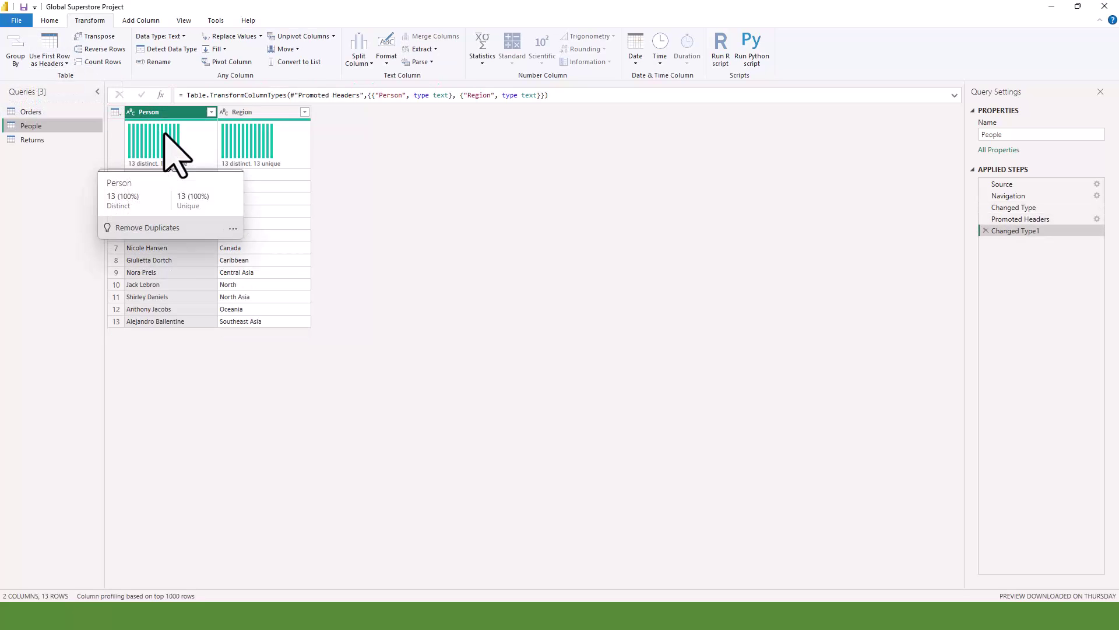
{"action": "left_click", "coordinate": [70, 141]}
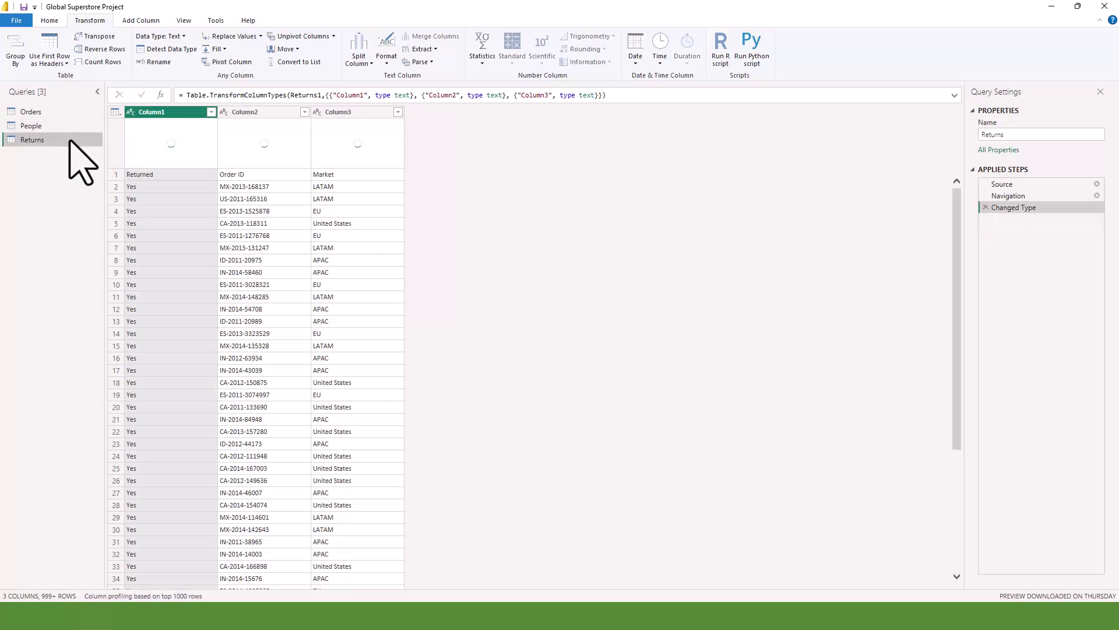
{"action": "left_click", "coordinate": [55, 46]}
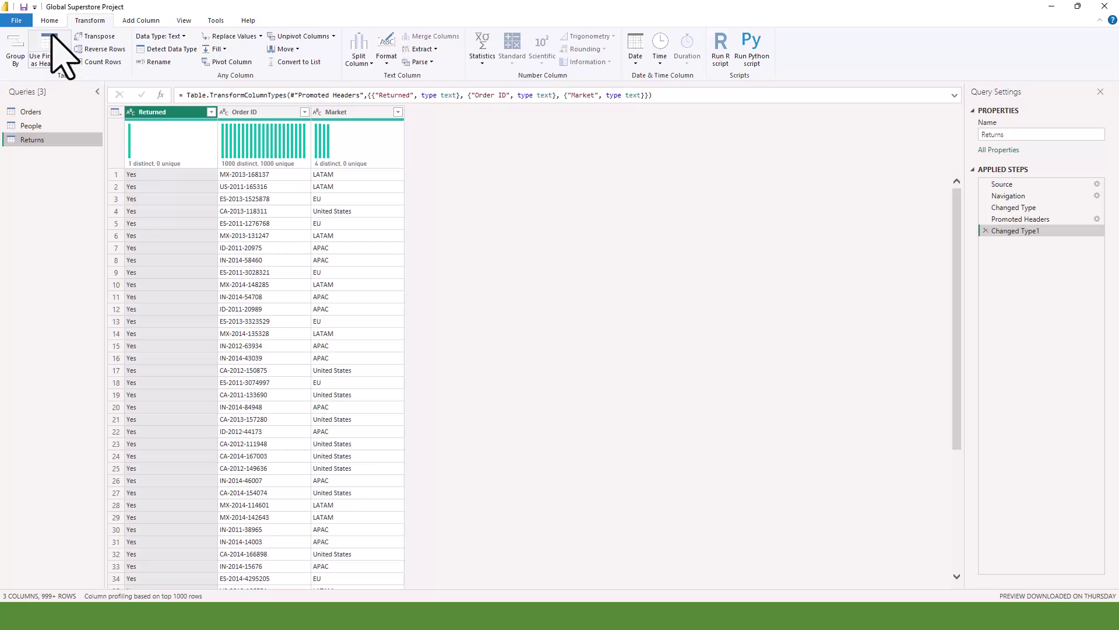
{"action": "left_click", "coordinate": [49, 20]}
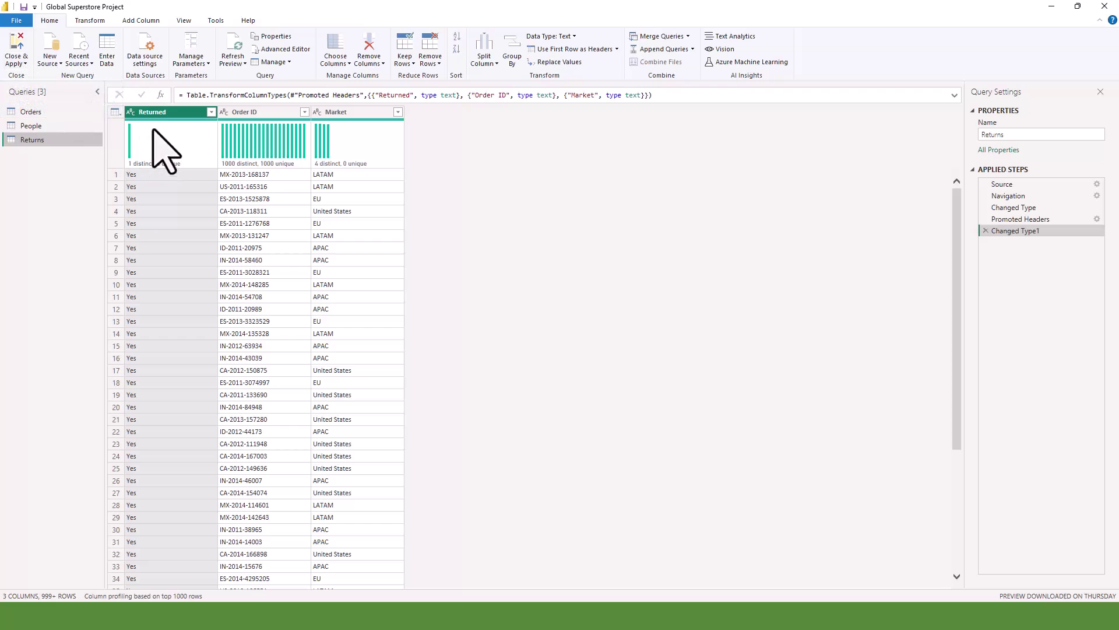
{"action": "mouse_move", "coordinate": [329, 134]}
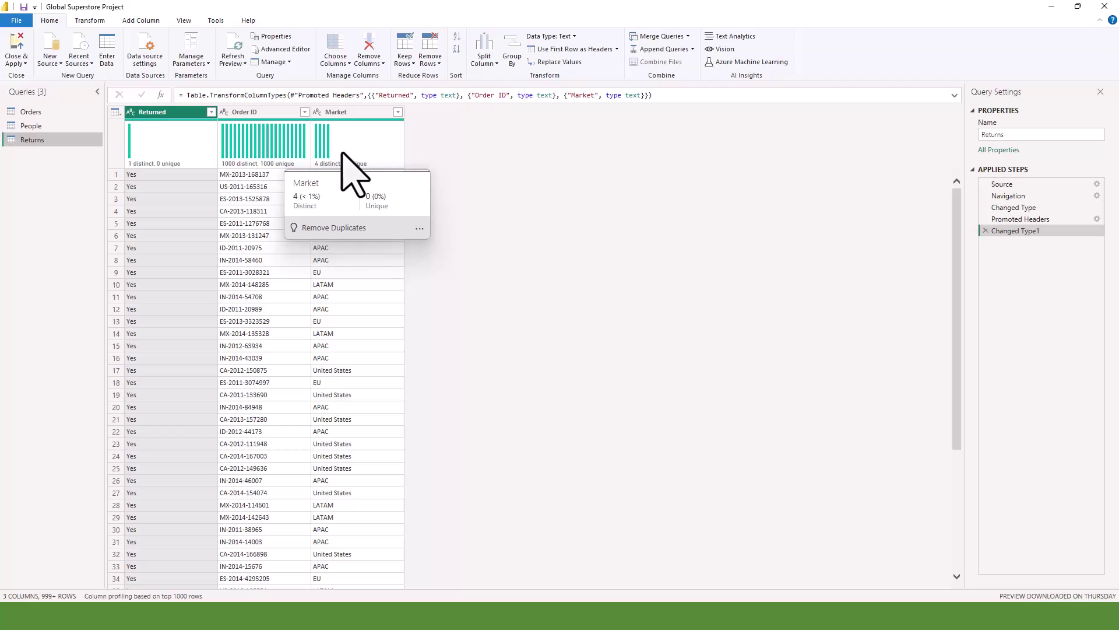
Turn off Column distribution charts in the query preview.
{"action": "left_click", "coordinate": [185, 20]}
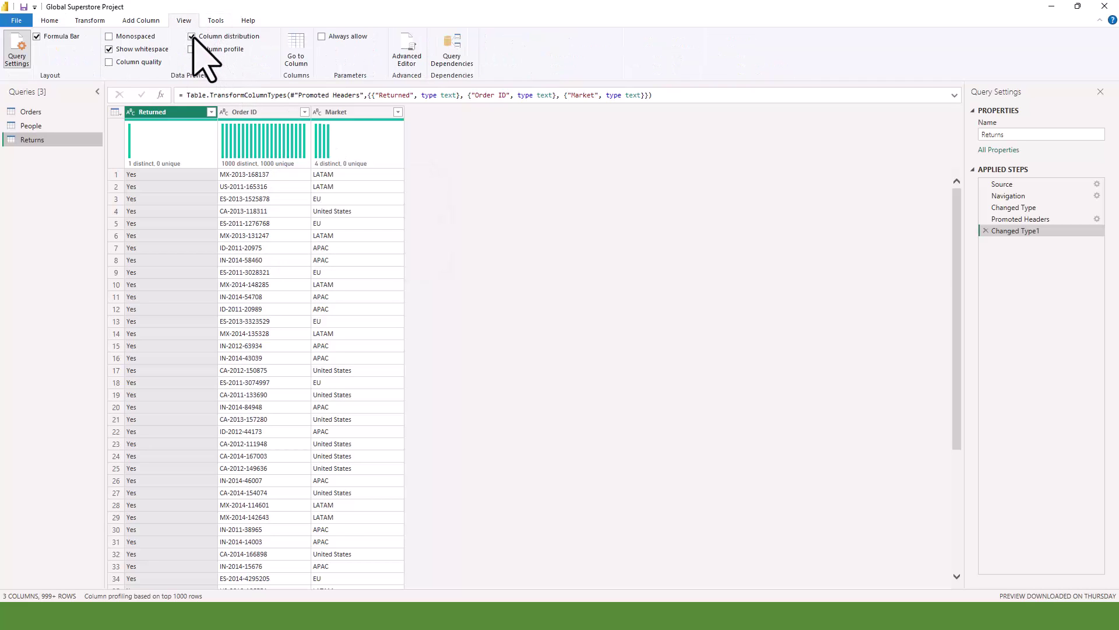
{"action": "left_click", "coordinate": [192, 36]}
{"action": "left_click", "coordinate": [192, 36]}
{"action": "left_click", "coordinate": [202, 37]}
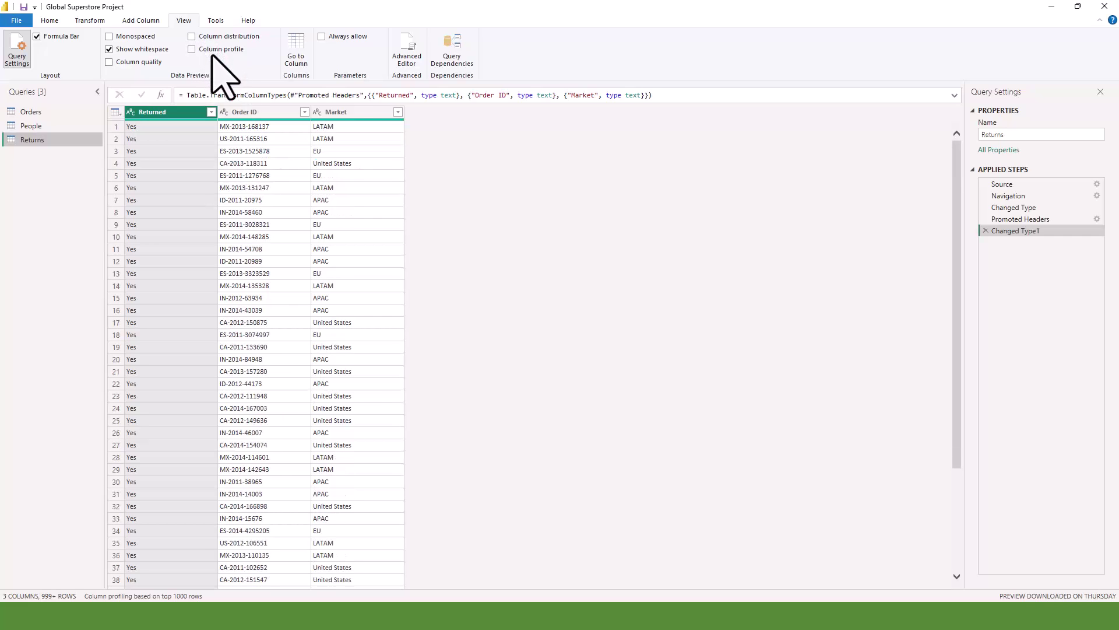
Close & Apply the People and Returns header changes to return to the report.
{"action": "left_click", "coordinate": [50, 20]}
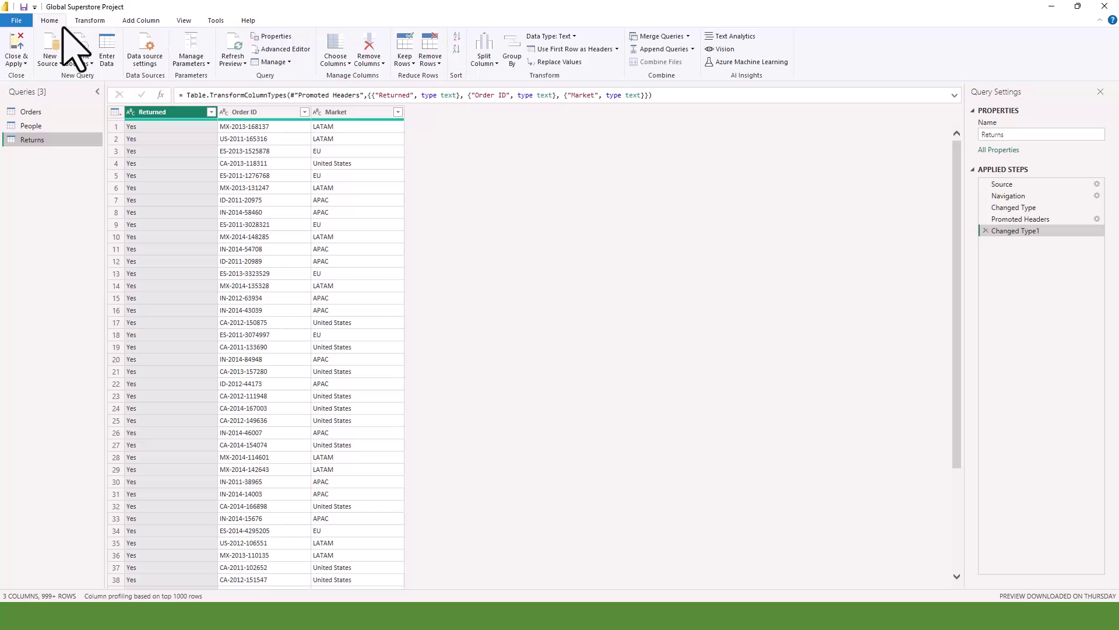
{"action": "left_click", "coordinate": [23, 63]}
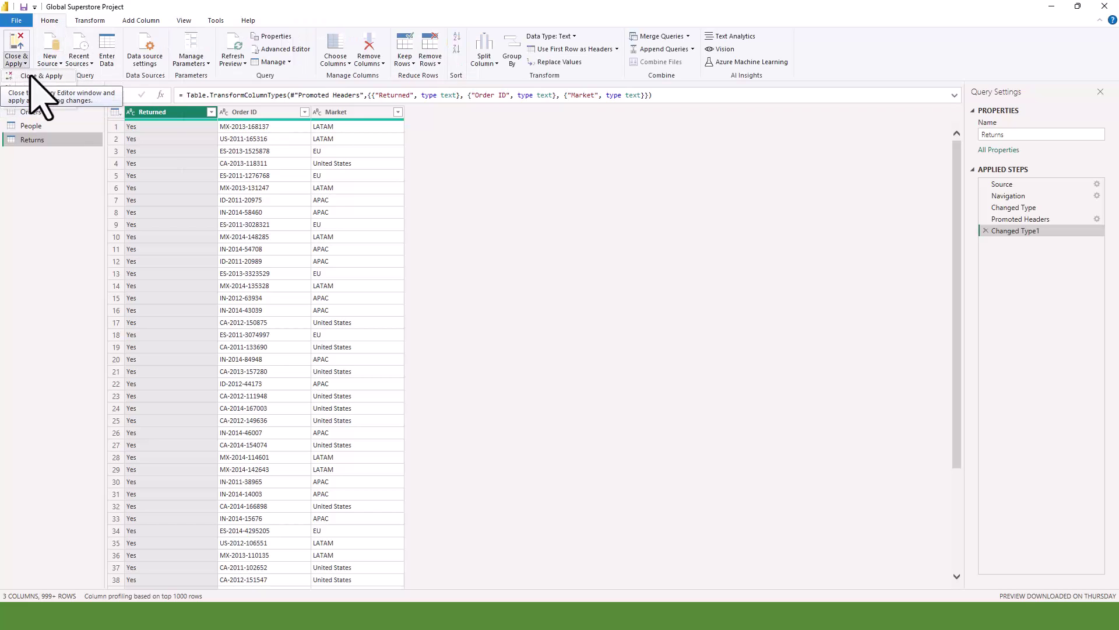
{"action": "left_click", "coordinate": [32, 76]}
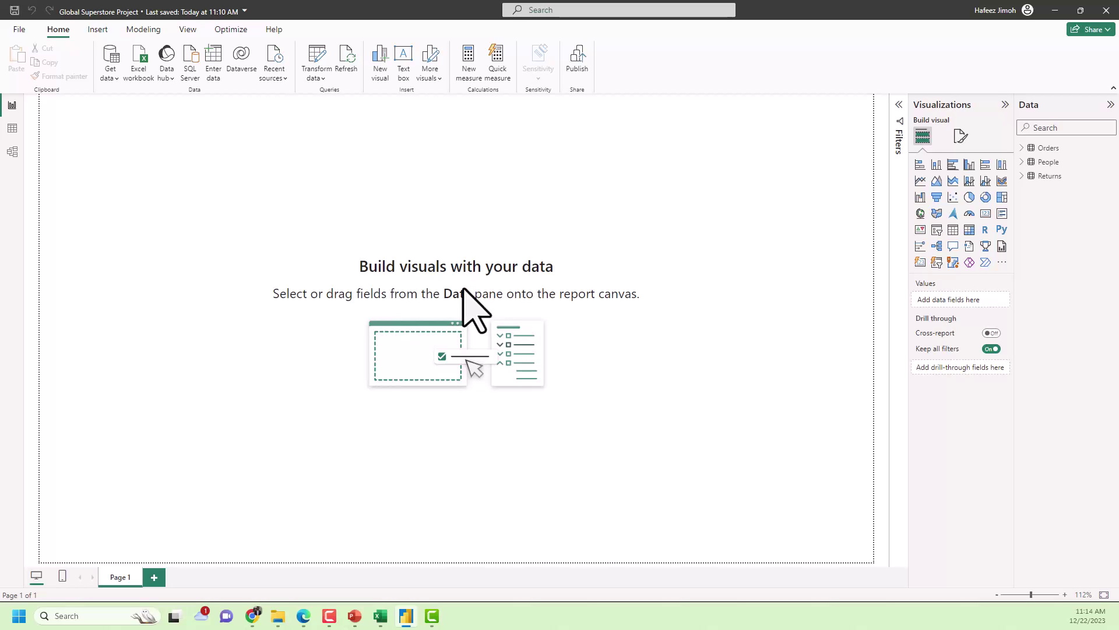
Switch to Model view to see the Orders, People and Returns table cards.
{"action": "left_click", "coordinate": [14, 153]}
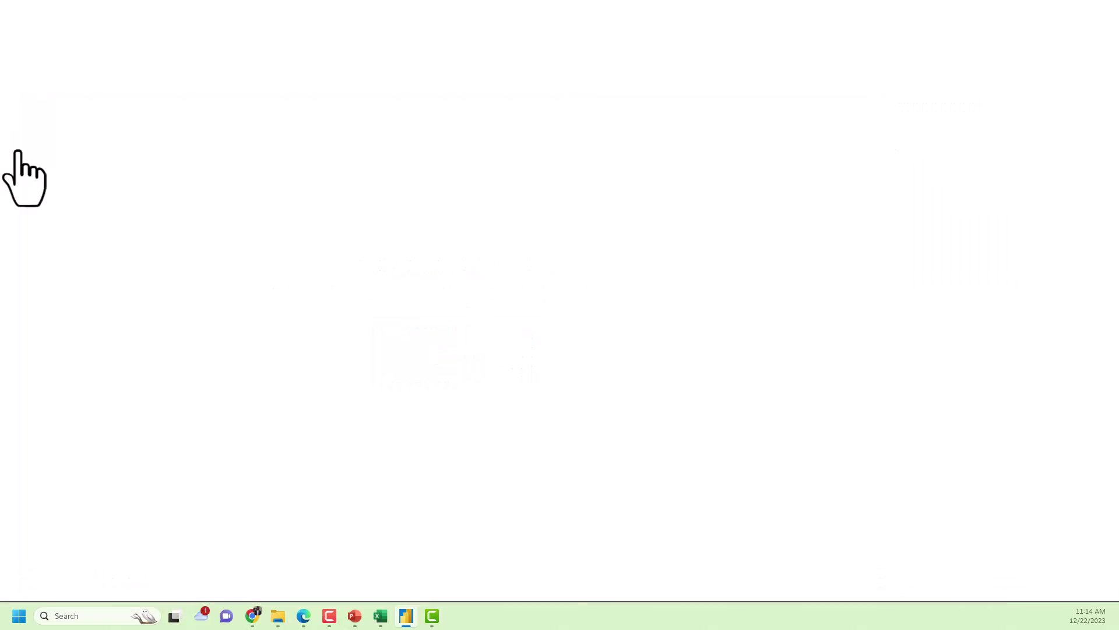